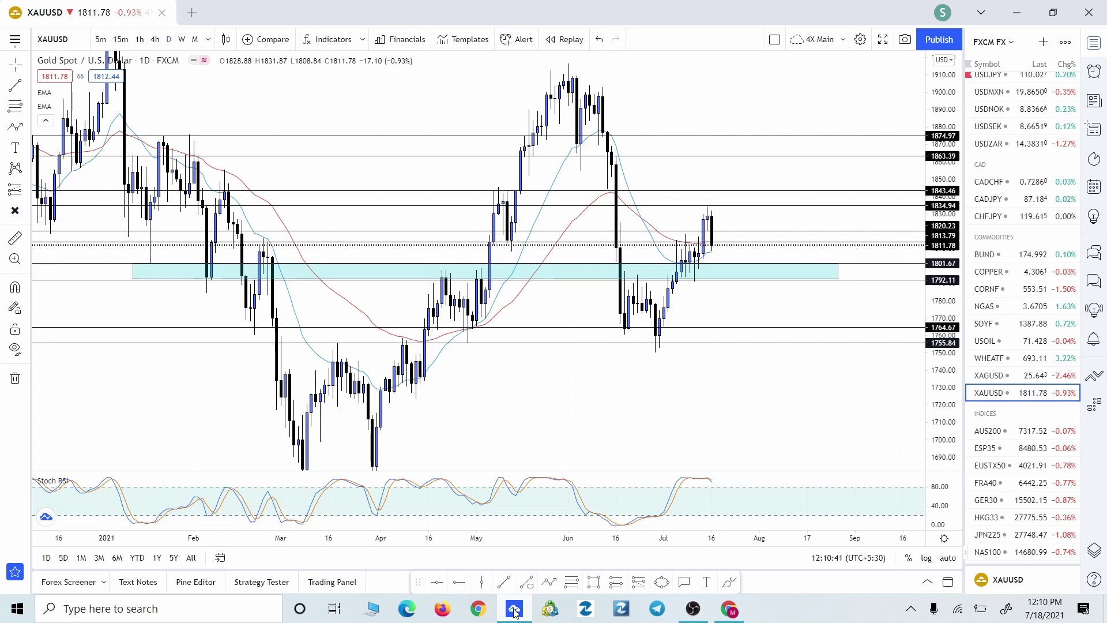
# Open the COPPER daily chart from the commodities section of the watchlist.
pyautogui.click(1032, 273)
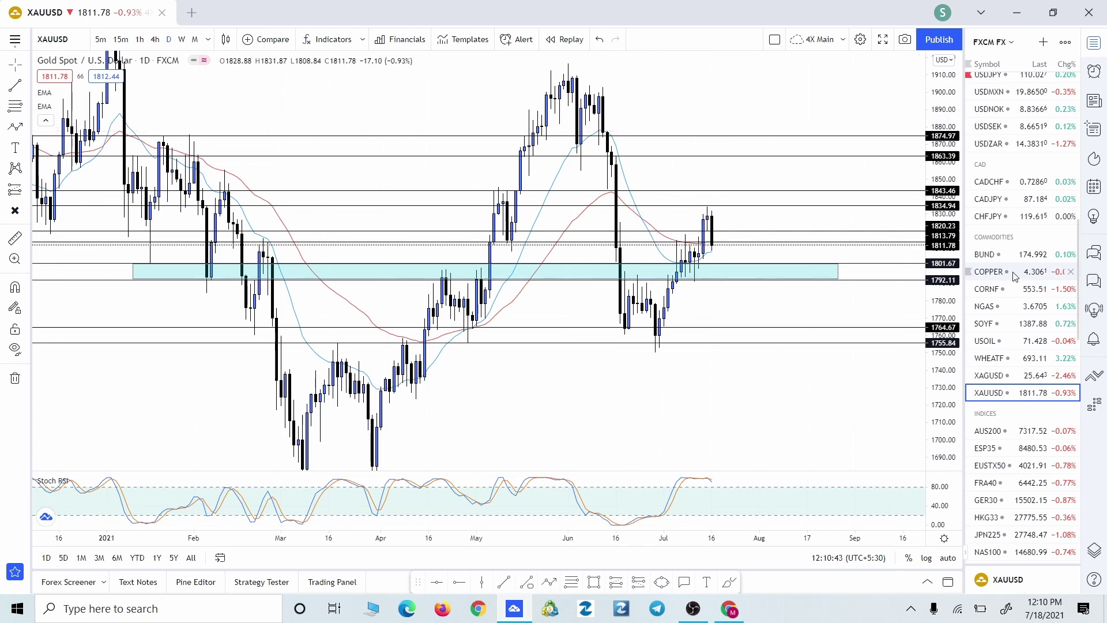
pyautogui.scroll(4, 784, 369)
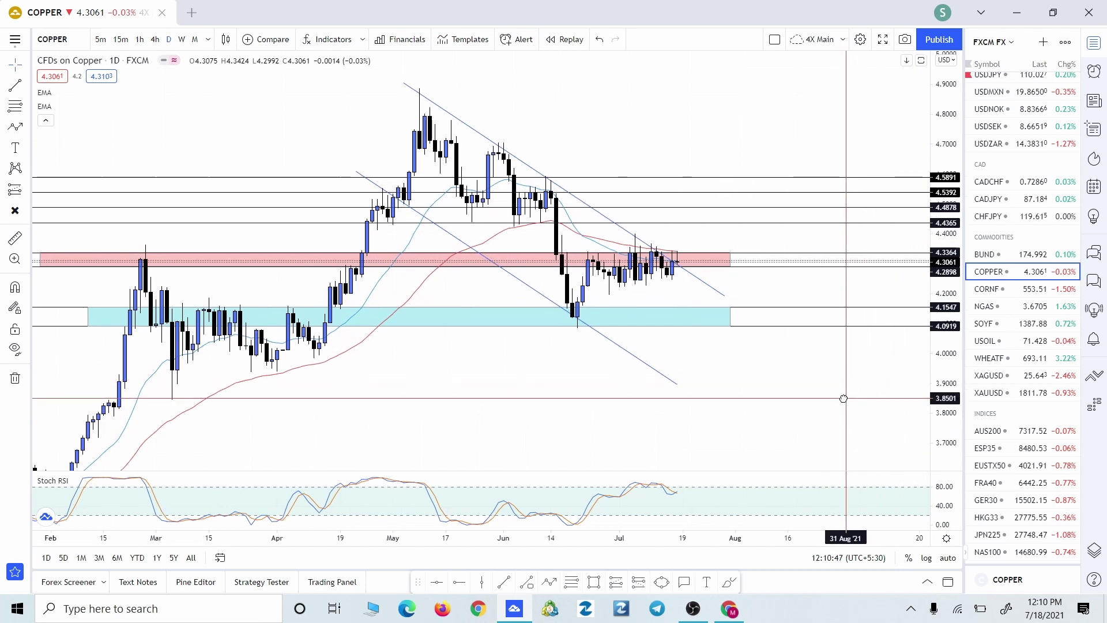
pyautogui.moveTo(840, 395)
pyautogui.mouseDown()
pyautogui.moveTo(860, 348)
pyautogui.moveTo(828, 400)
pyautogui.mouseUp()
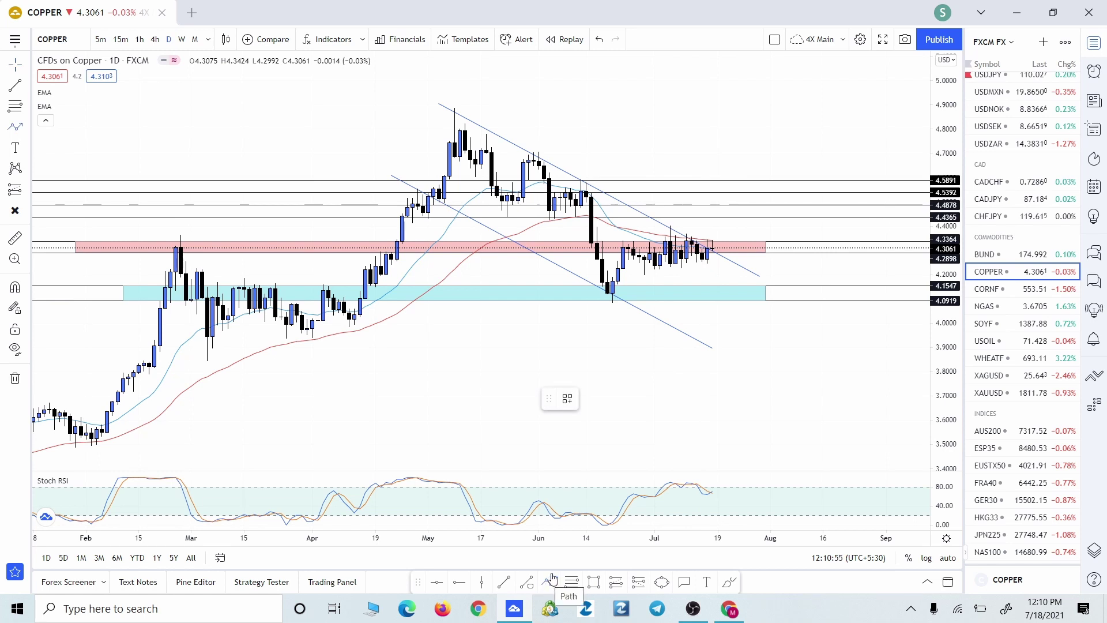
# Draw a path over copper's downswing from the May high through the late-May low and early-June high to the mid-June low near 4.06.
pyautogui.click(551, 580)
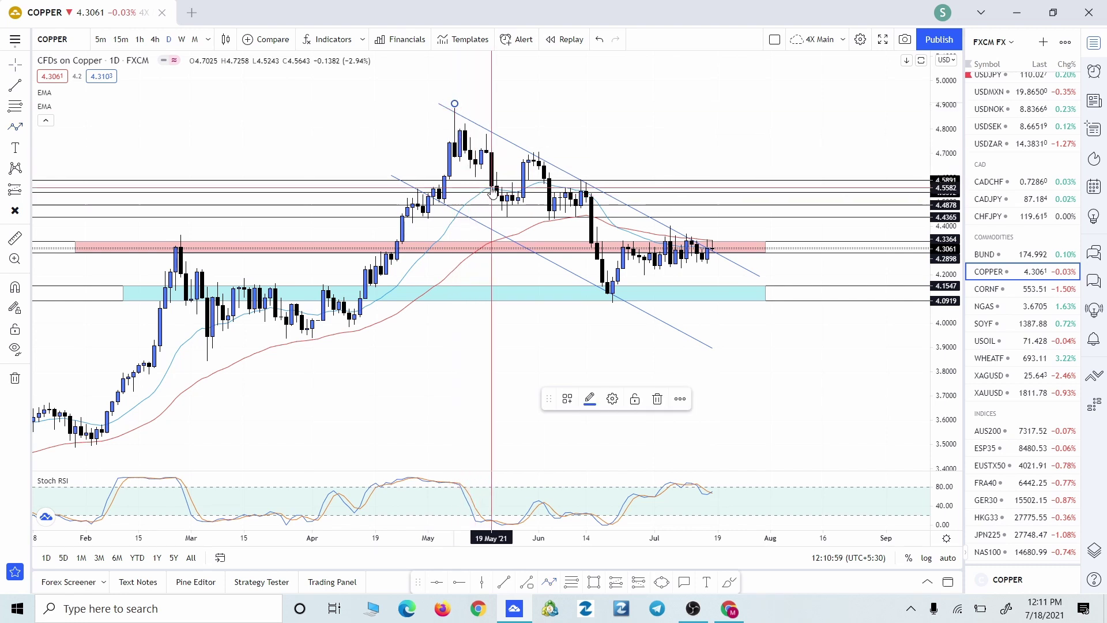
pyautogui.click(440, 334)
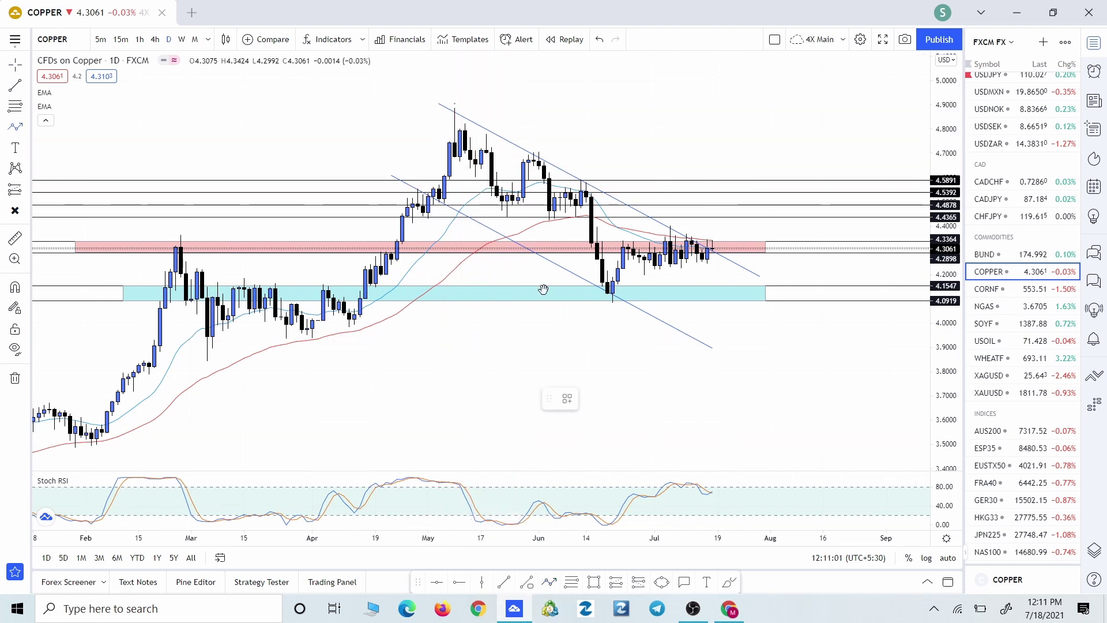
pyautogui.click(475, 102)
pyautogui.click(512, 213)
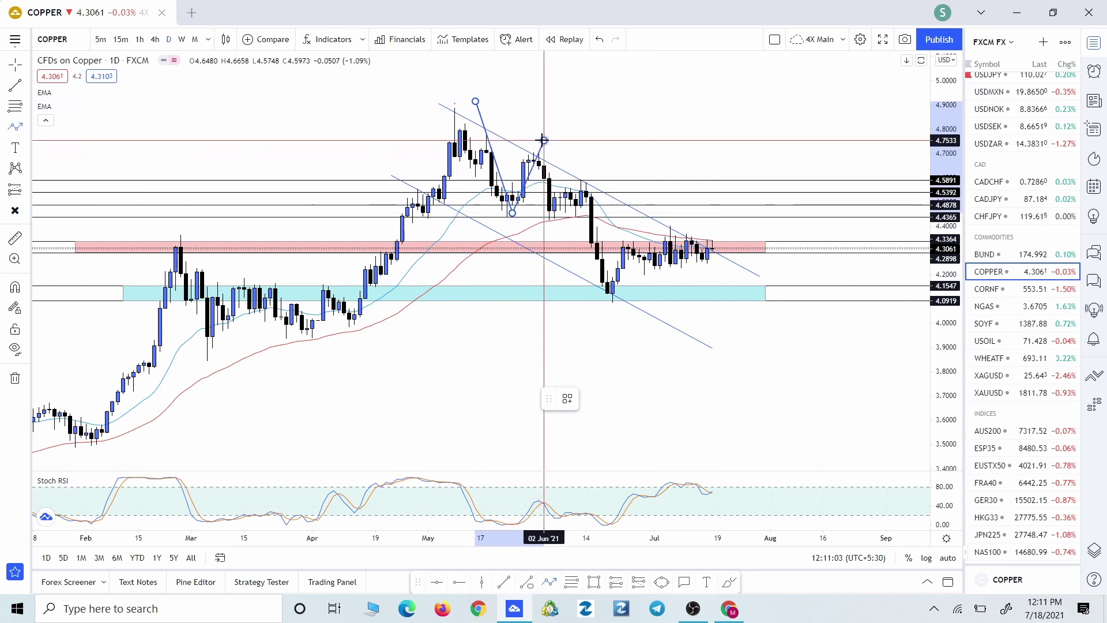
pyautogui.click(543, 141)
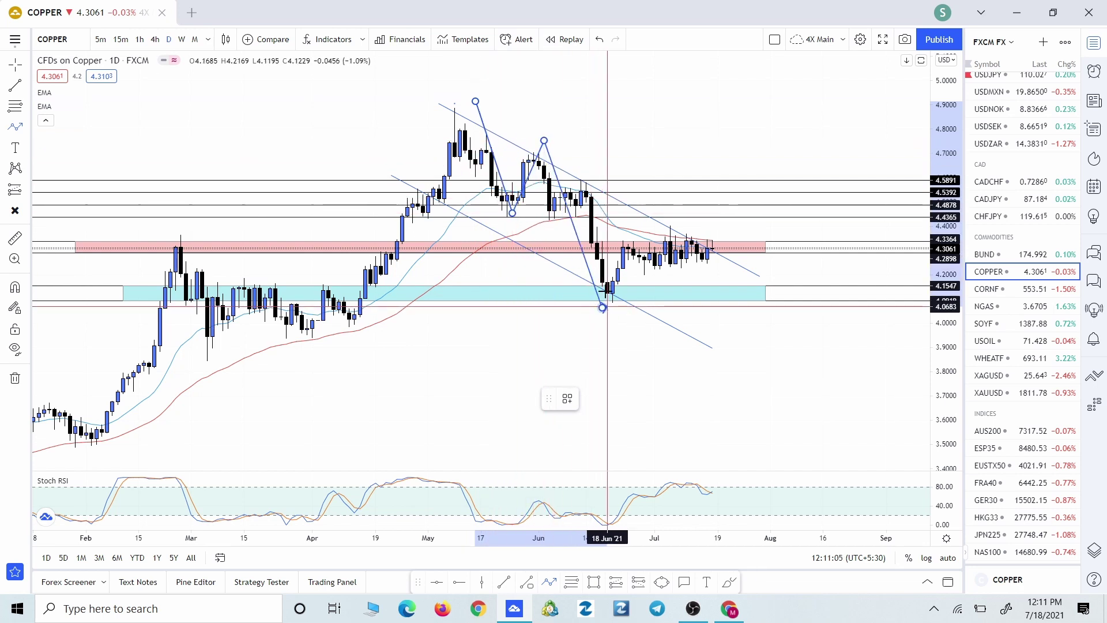
pyautogui.click(603, 308)
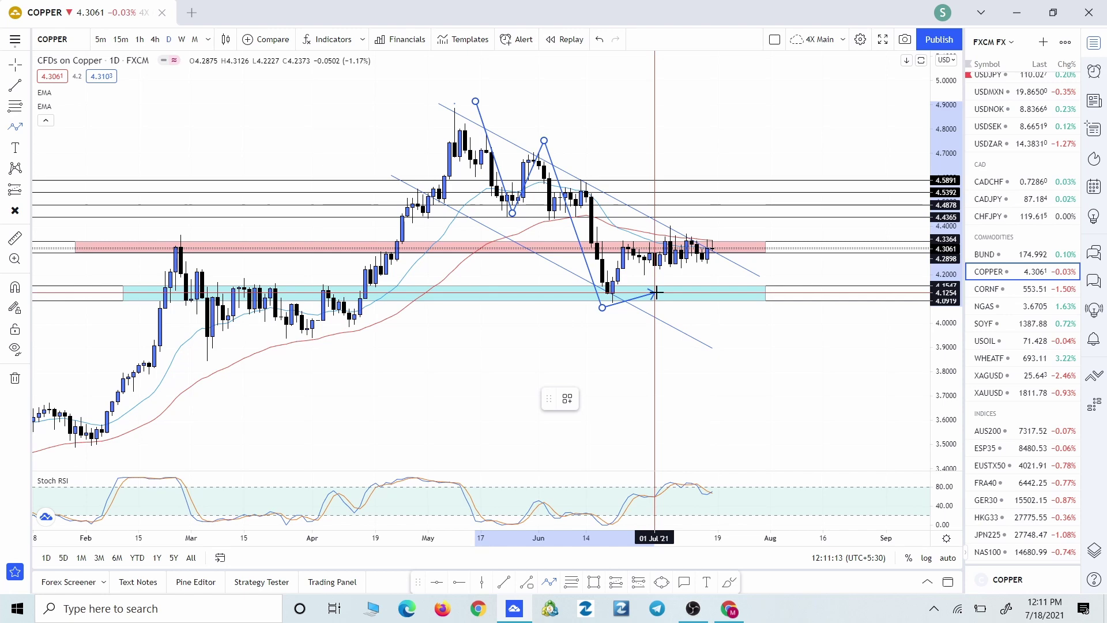
pyautogui.doubleClick(607, 309)
pyautogui.scroll(-2, 757, 317)
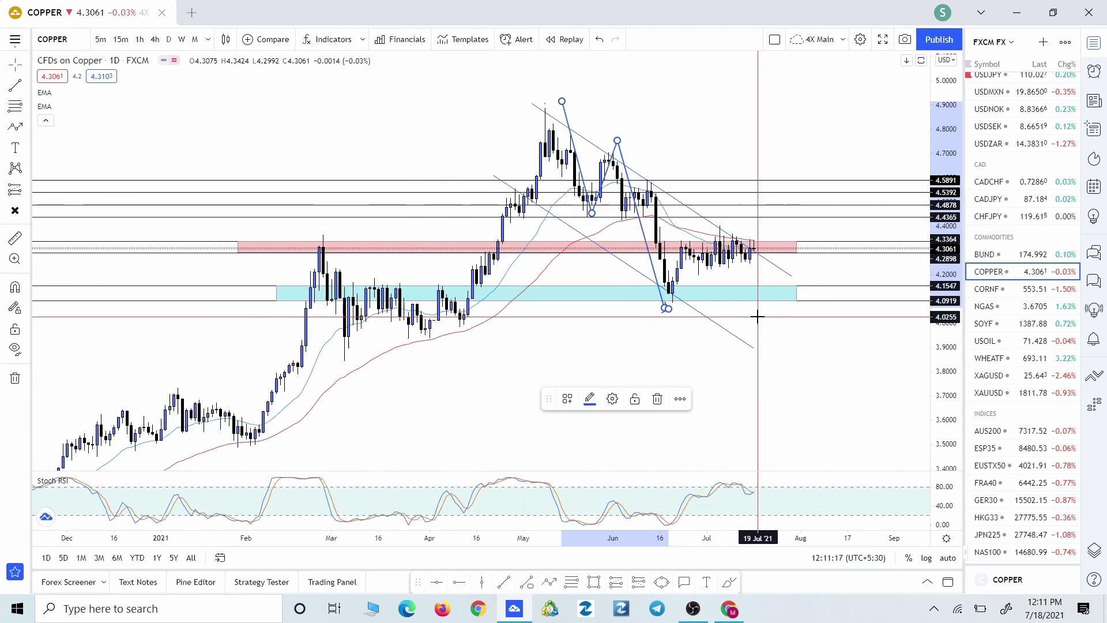
pyautogui.scroll(2, 756, 316)
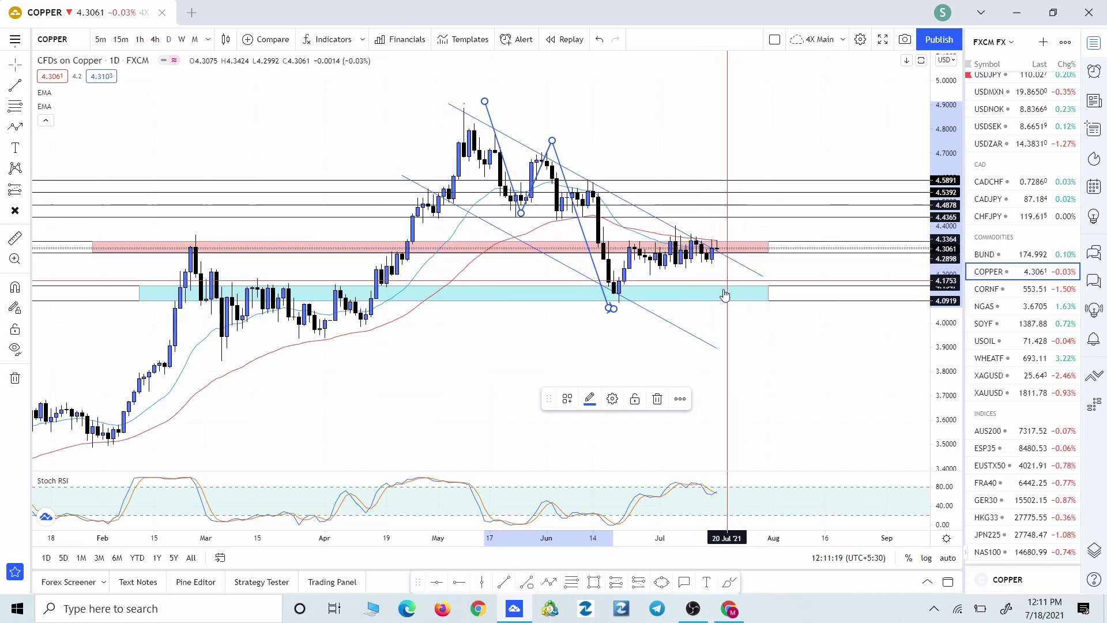
pyautogui.click(626, 377)
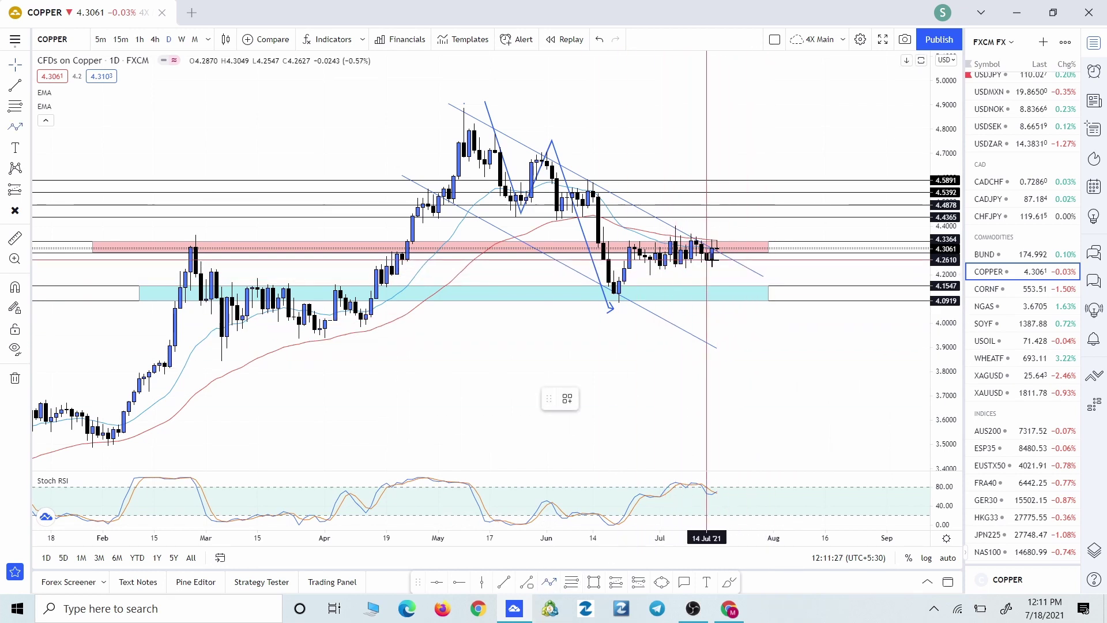
# Project a bearish path from the latest copper candles to about 3.89, back to about 4.13 and down again, and delete it.
pyautogui.click(721, 266)
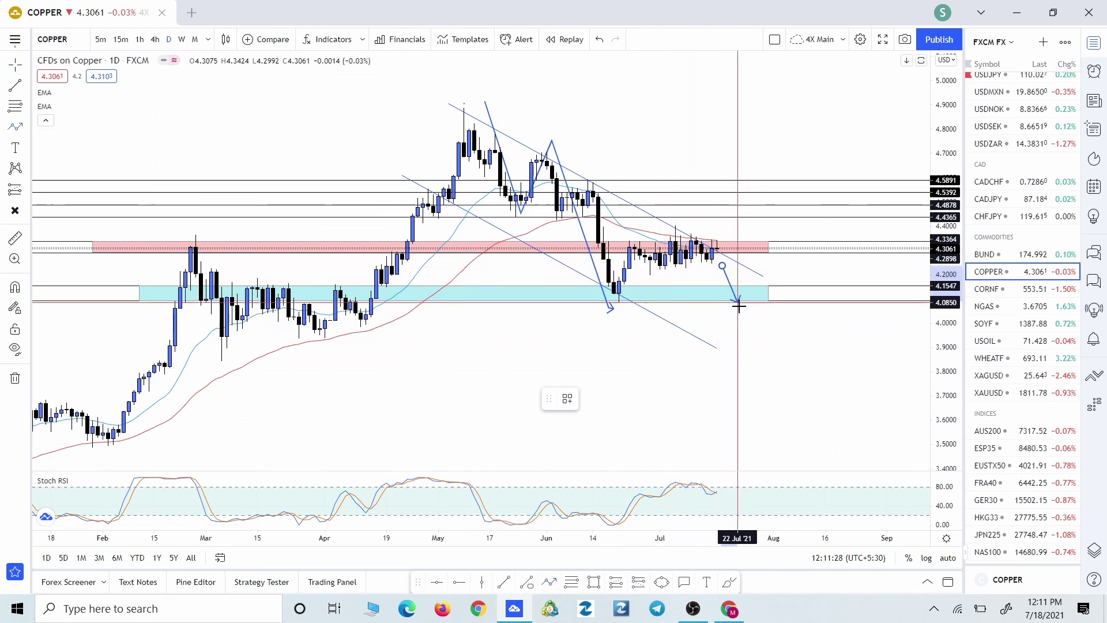
pyautogui.click(763, 350)
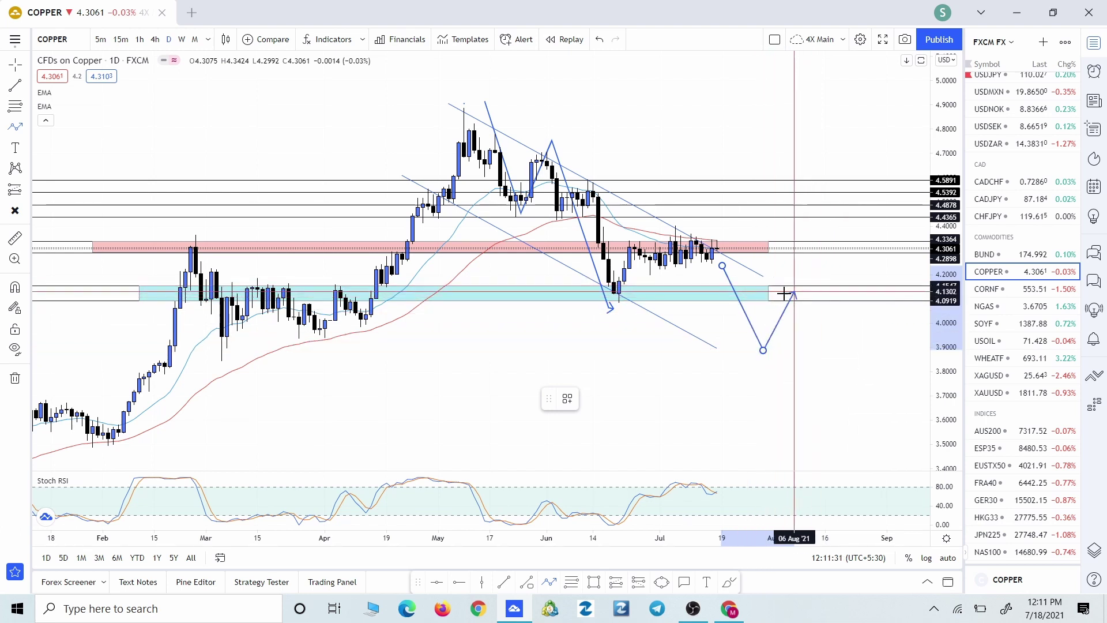
pyautogui.click(820, 293)
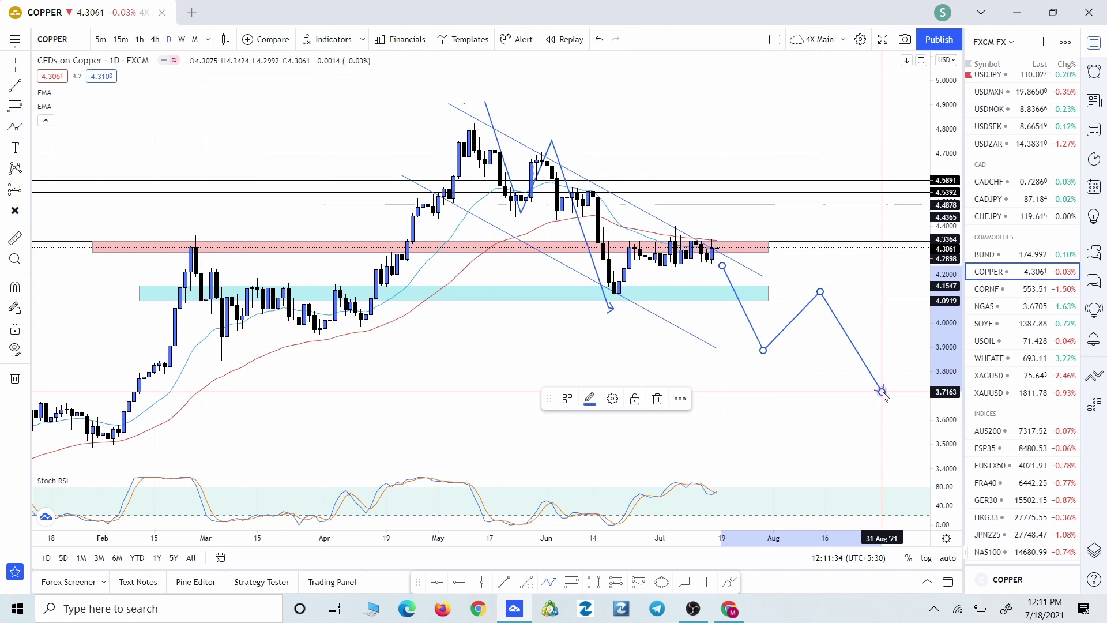
pyautogui.click(658, 398)
# Project a bullish path from the latest copper candles to about 4.48, back to about 4.31 and up to about 4.70, and delete it.
pyautogui.moveTo(673, 391); pyautogui.dragTo(673, 397)
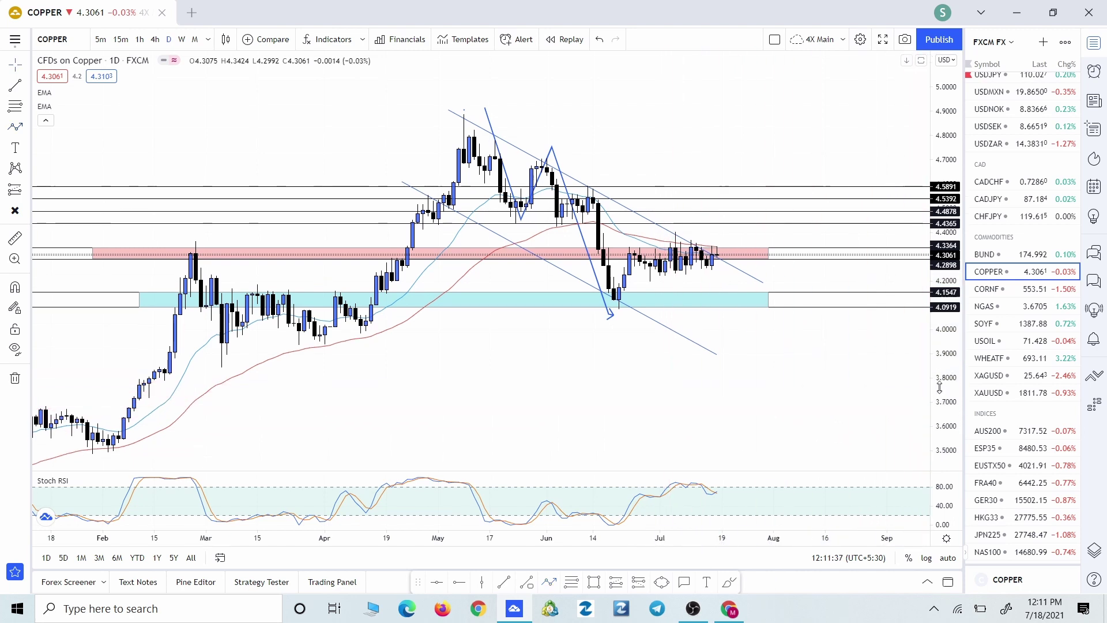
pyautogui.moveTo(940, 387); pyautogui.dragTo(939, 369)
pyautogui.moveTo(877, 403); pyautogui.dragTo(869, 411)
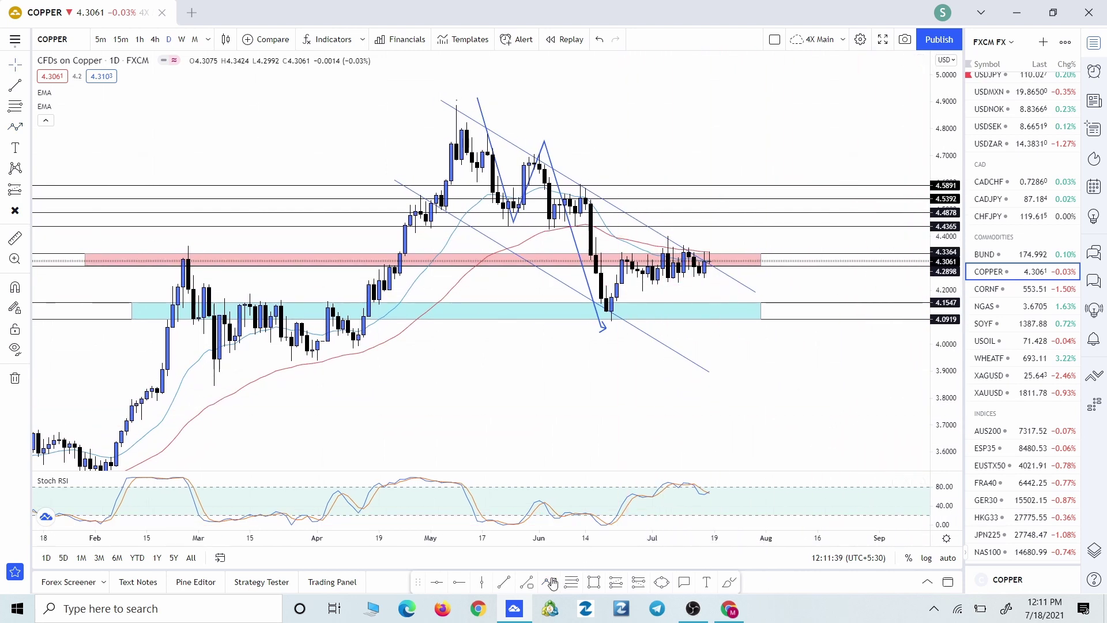
pyautogui.click(551, 583)
pyautogui.click(709, 275)
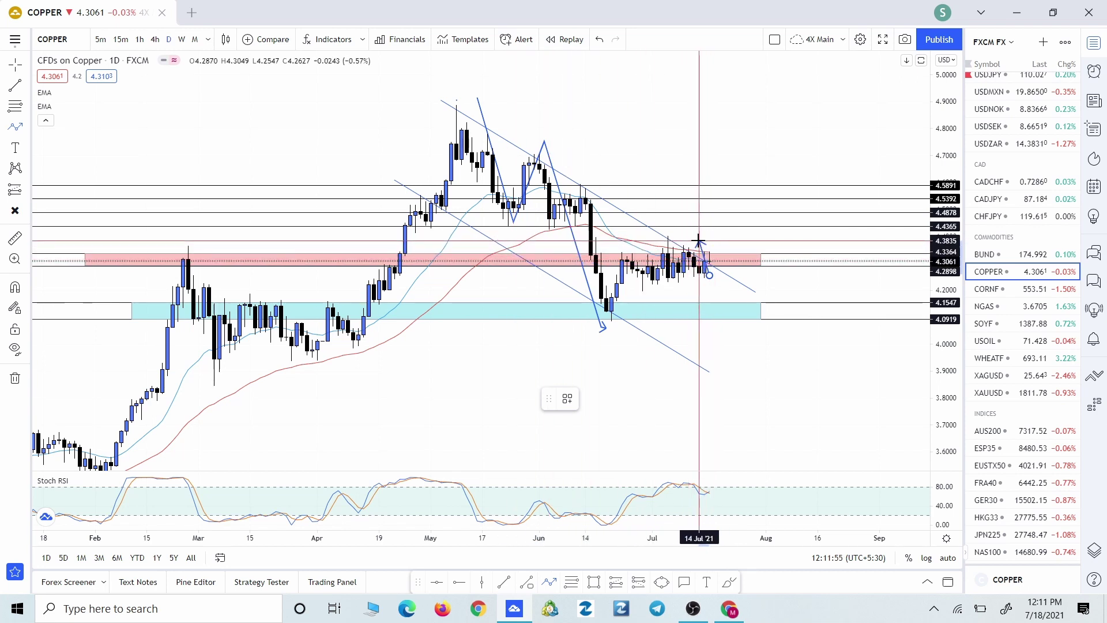
pyautogui.click(735, 213)
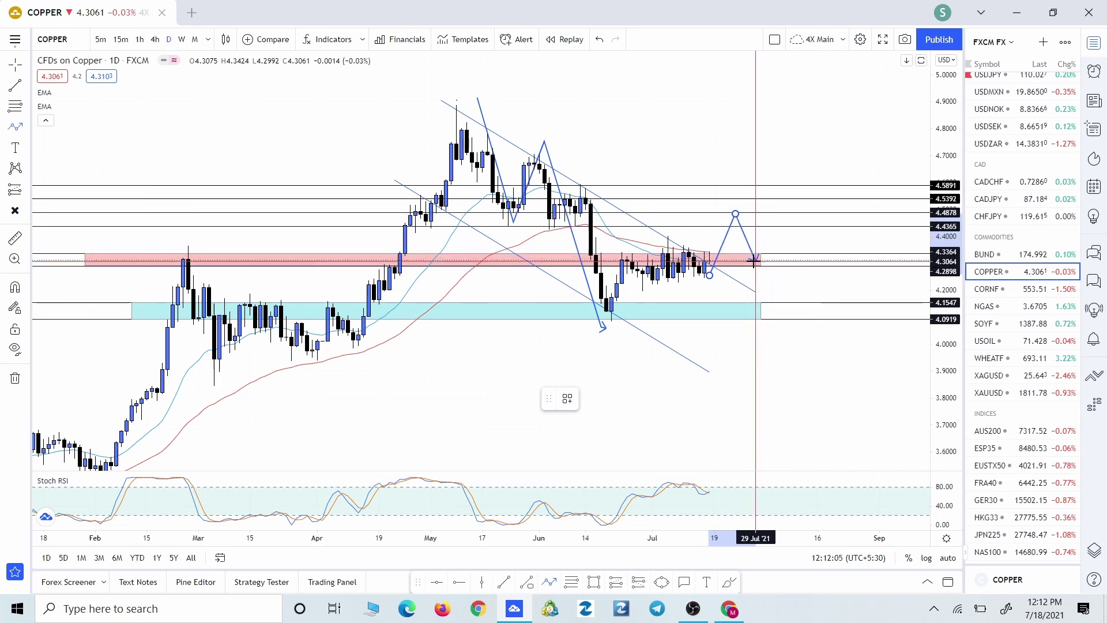
pyautogui.click(759, 234)
pyautogui.doubleClick(781, 153)
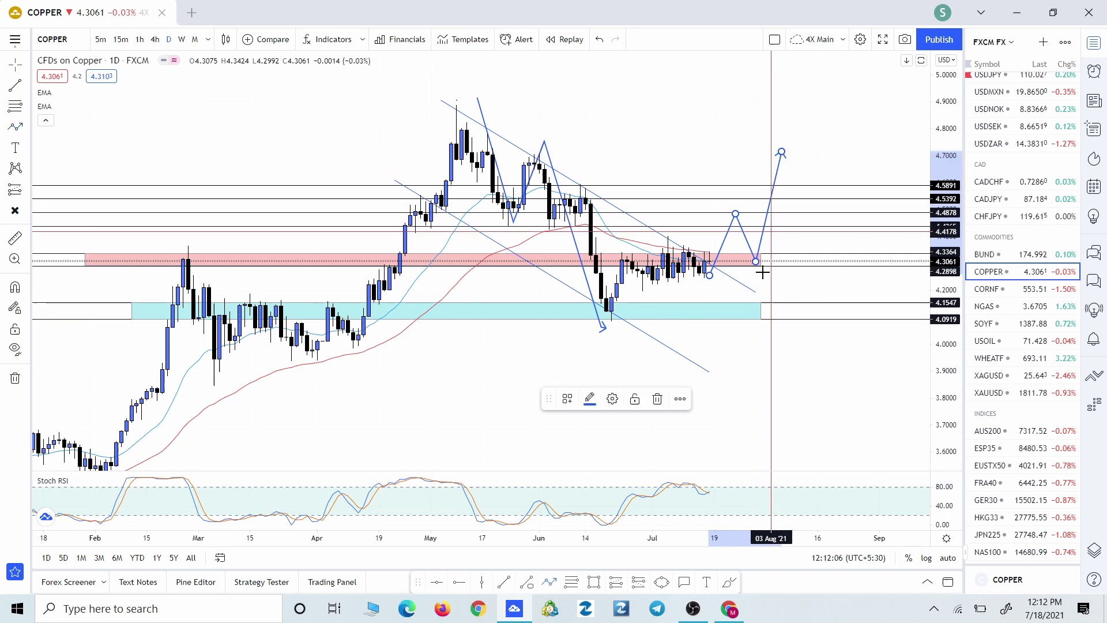
pyautogui.click(658, 400)
# Sketch a path from about 4.47 above the descending channel down through 4.30 to about 4.21, and delete it.
pyautogui.moveTo(767, 378); pyautogui.dragTo(780, 413)
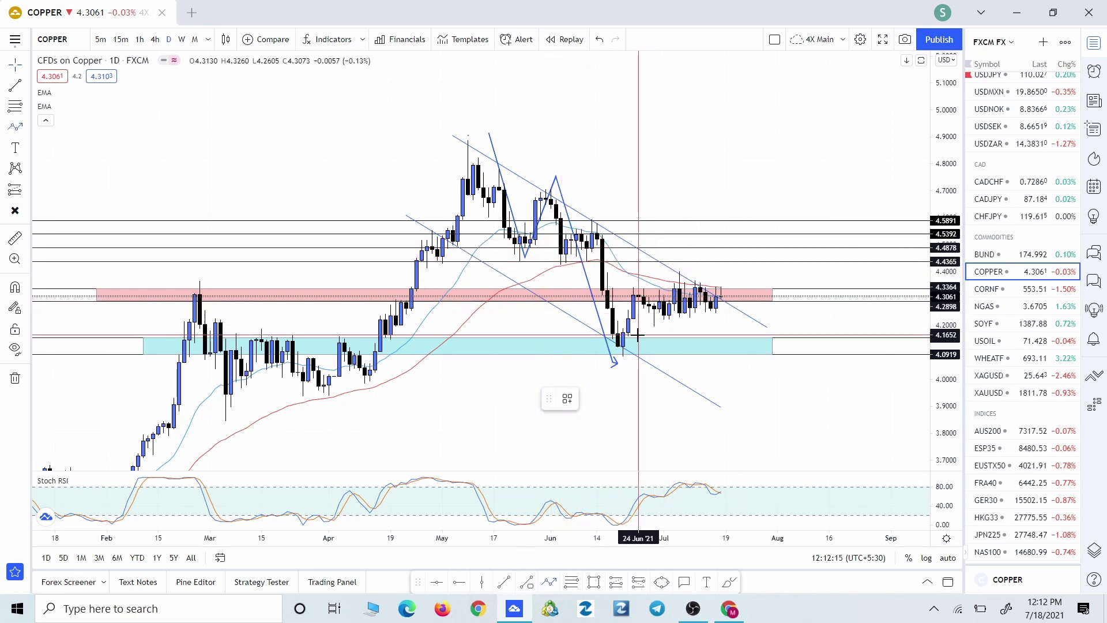
pyautogui.click(686, 288)
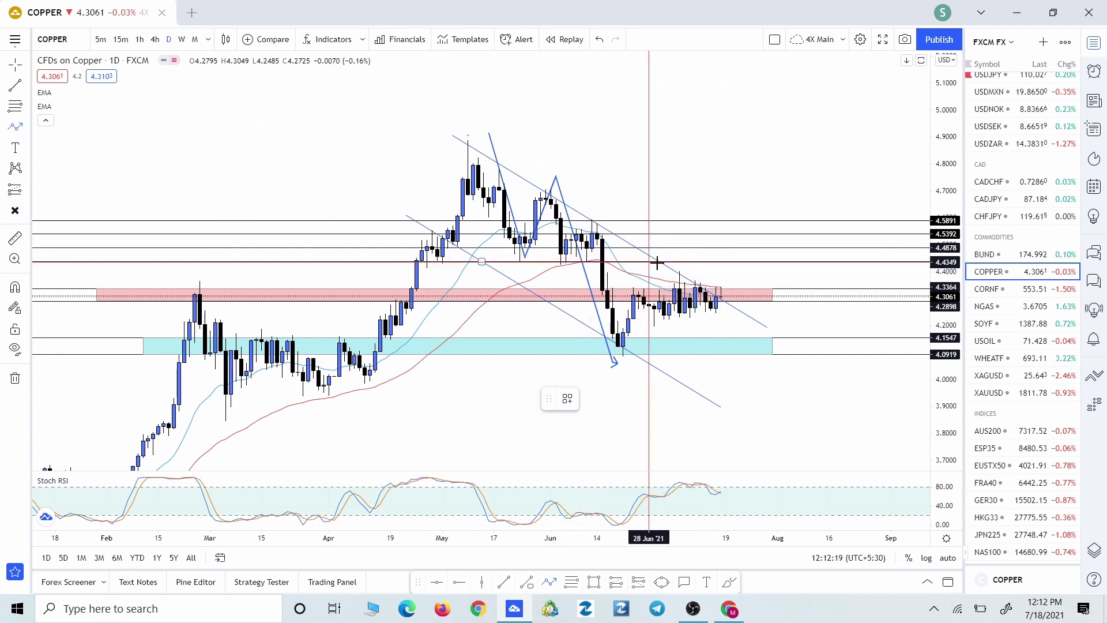
pyautogui.click(737, 251)
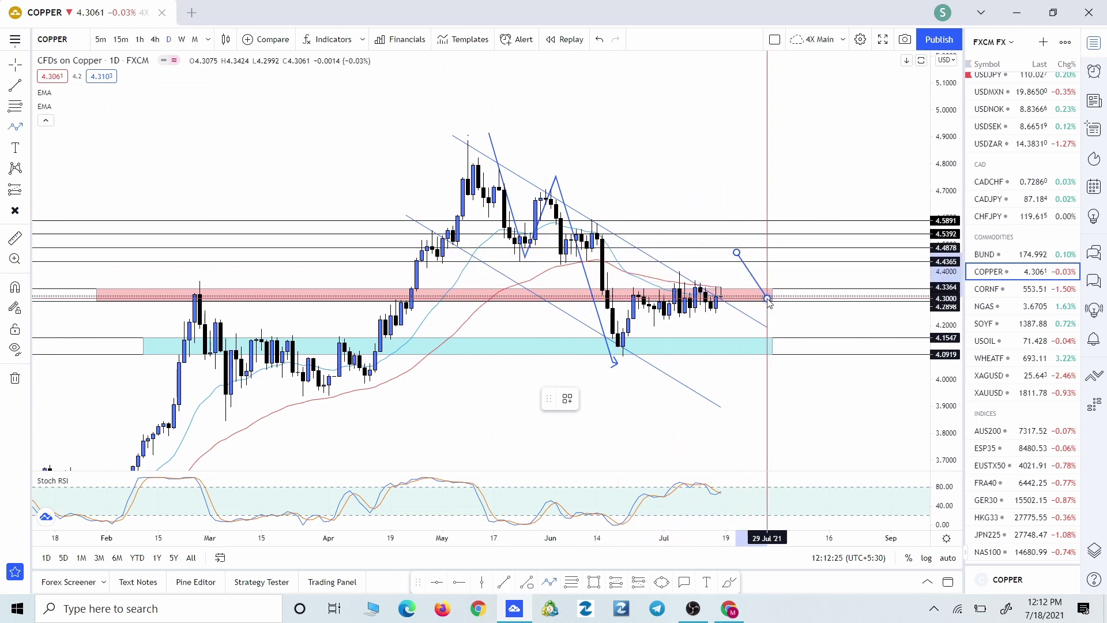
pyautogui.click(768, 299)
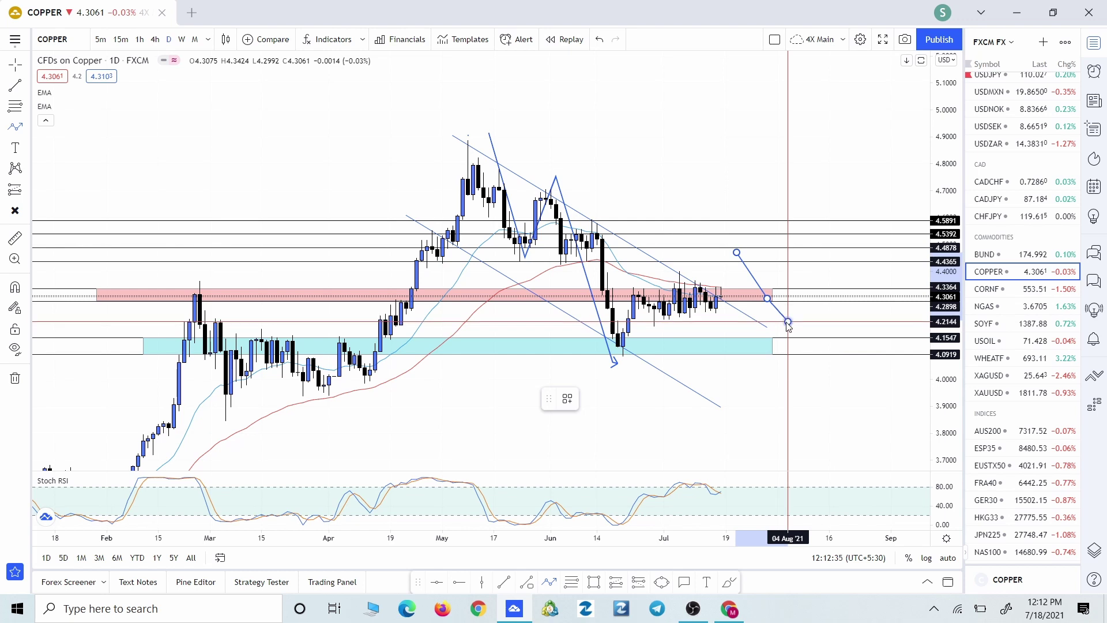
pyautogui.click(788, 323)
pyautogui.click(803, 307)
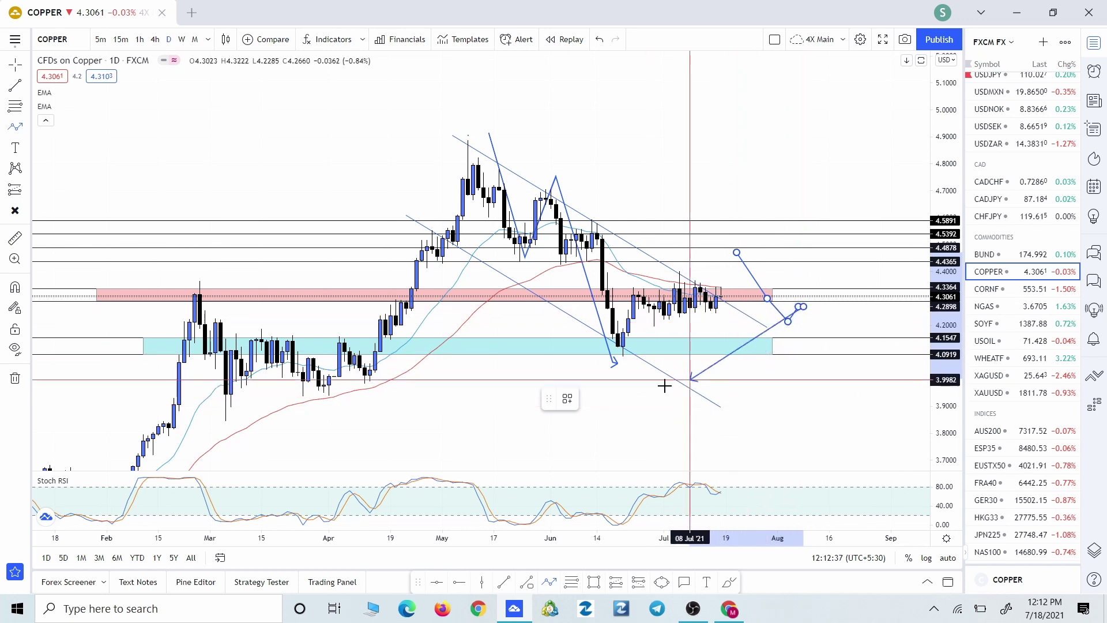
pyautogui.doubleClick(829, 310)
pyautogui.click(656, 399)
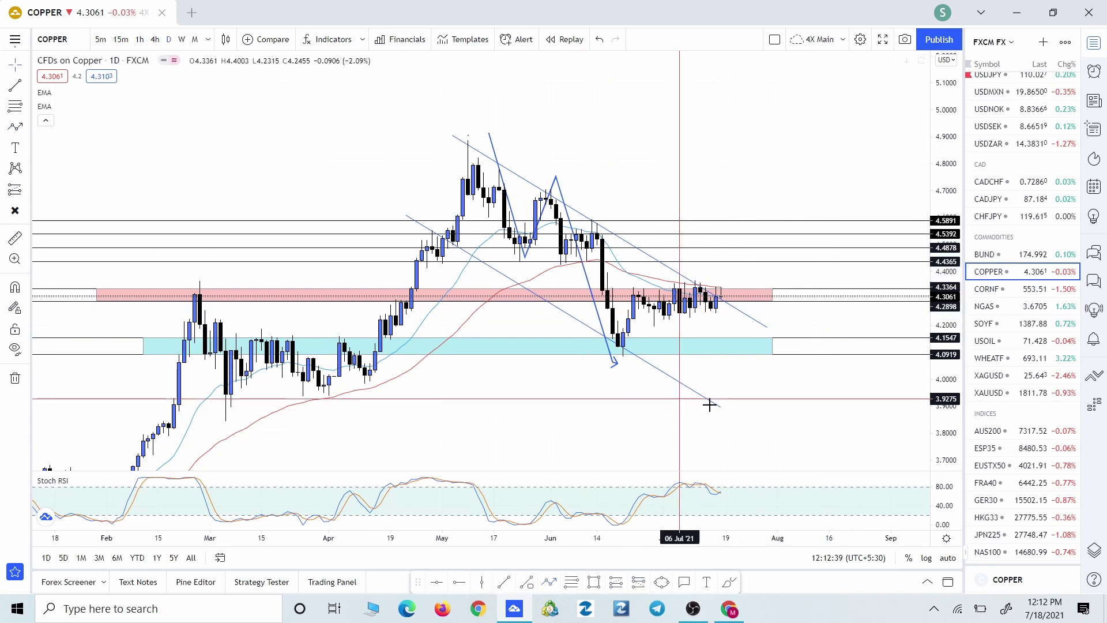
# Delete the zigzag path that traces copper's May to June downswing.
pyautogui.moveTo(799, 402); pyautogui.dragTo(749, 399)
pyautogui.click(568, 362)
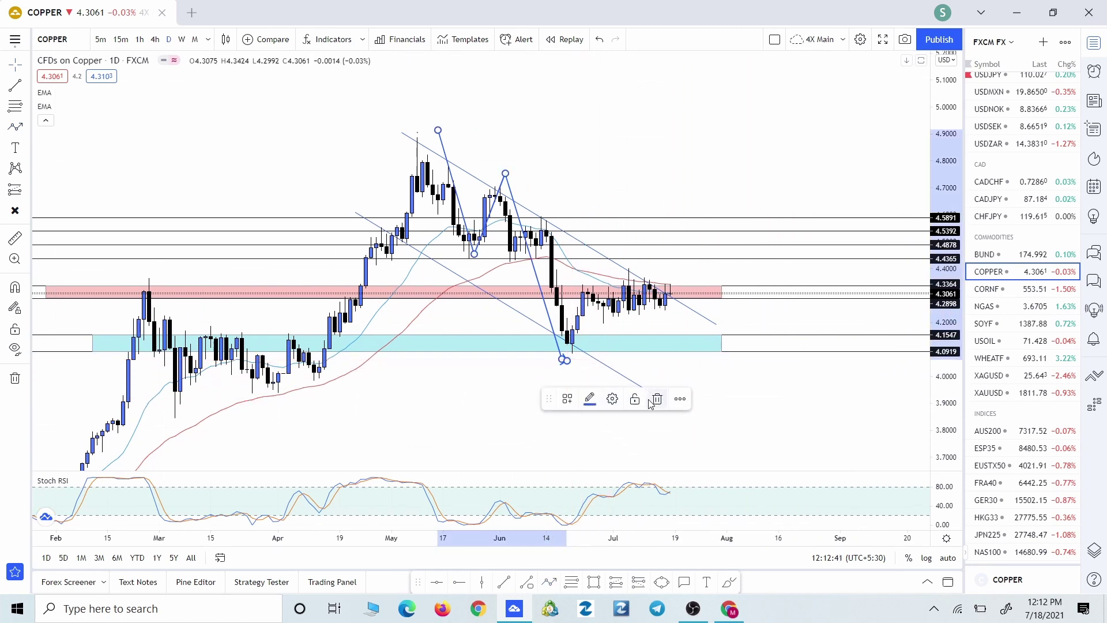
pyautogui.click(655, 399)
pyautogui.hscroll(3, 692, 380)
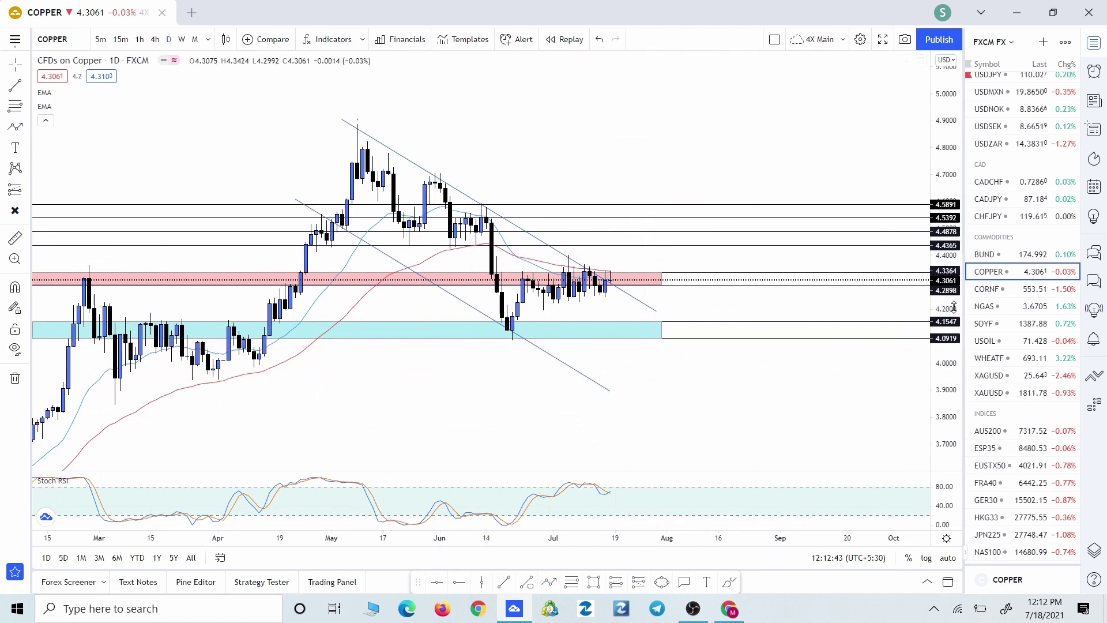
pyautogui.hscroll(-3, 773, 397)
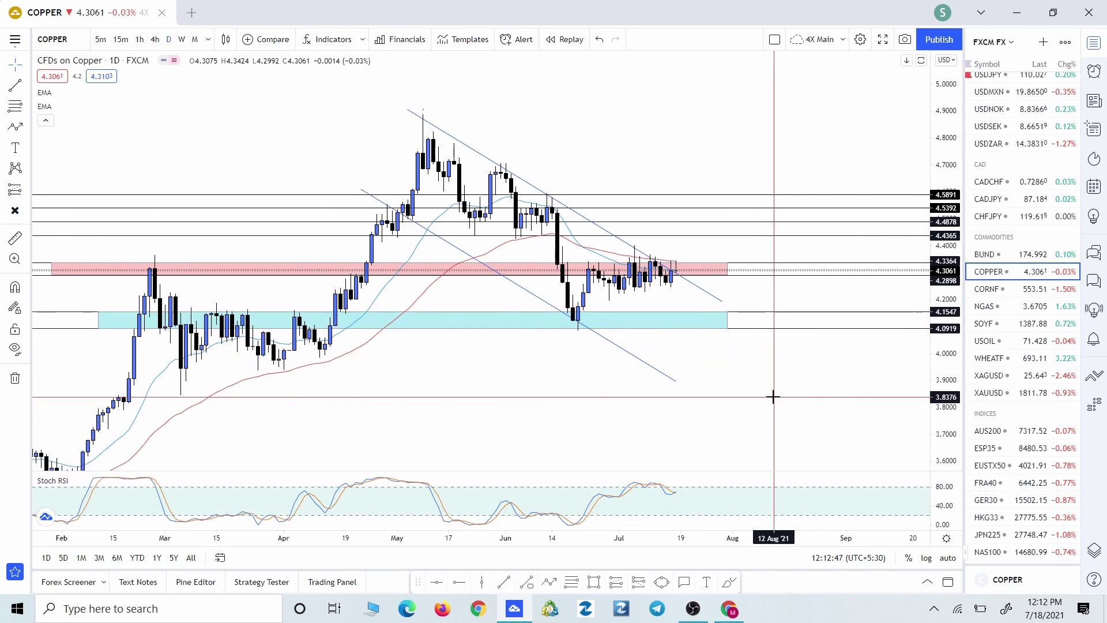
pyautogui.hscroll(1, 791, 378)
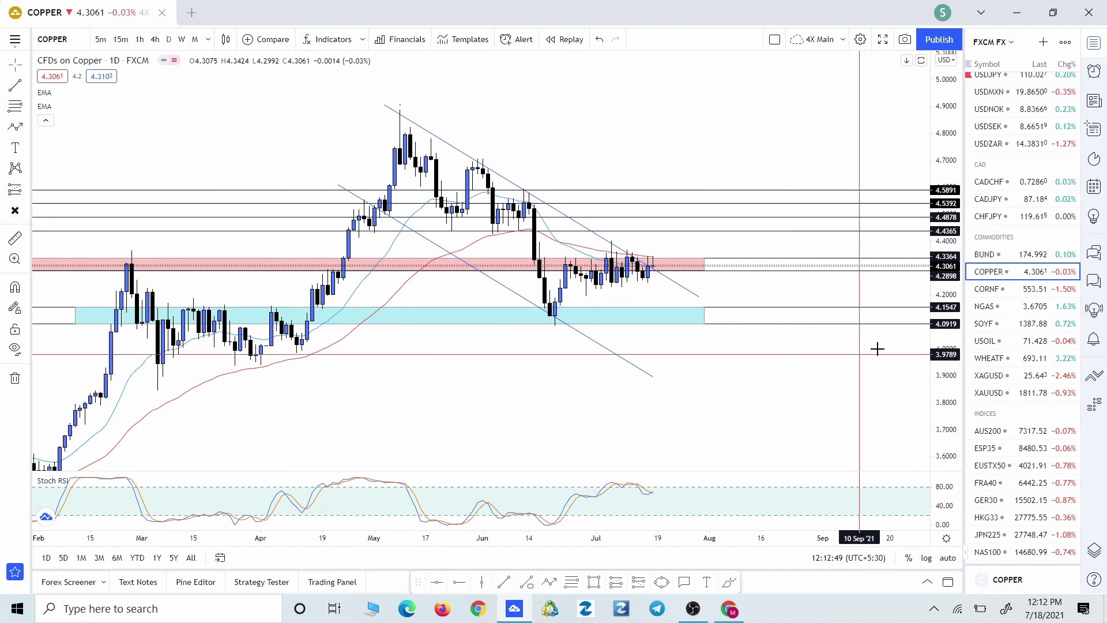
# Open the CORNF daily chart and delete the existing path drawing from it.
pyautogui.click(1004, 290)
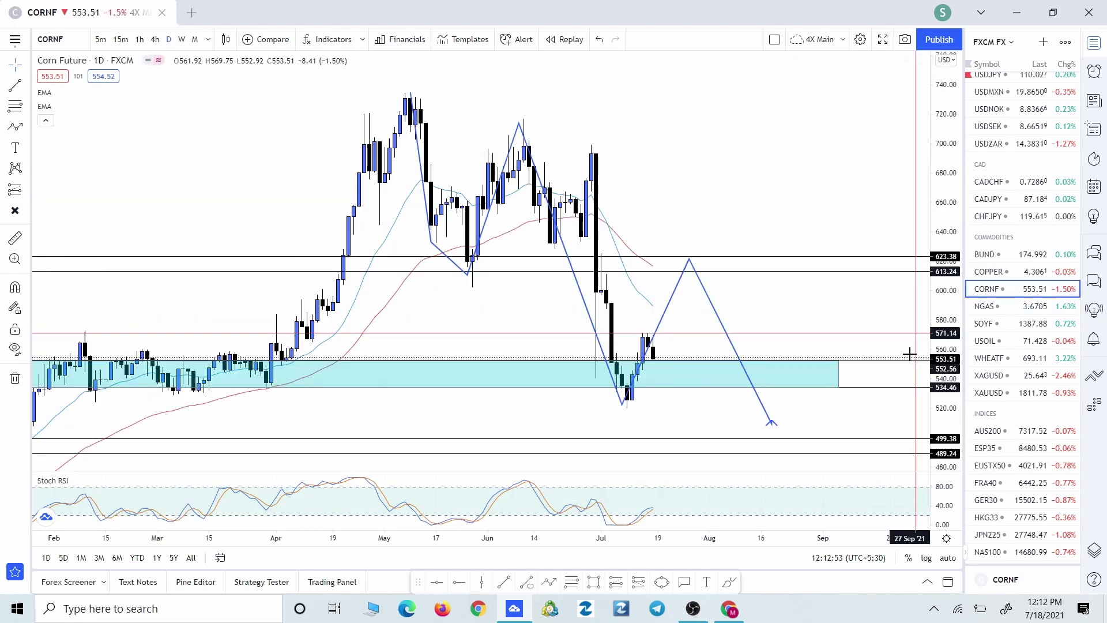
pyautogui.moveTo(781, 397); pyautogui.dragTo(753, 327)
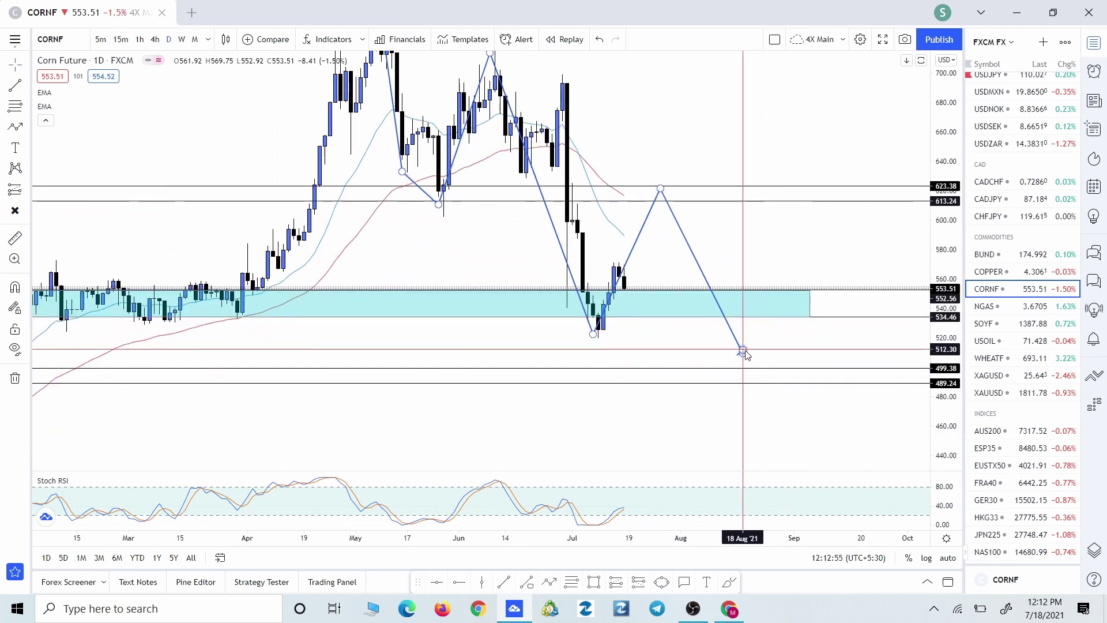
pyautogui.click(741, 350)
pyautogui.click(658, 399)
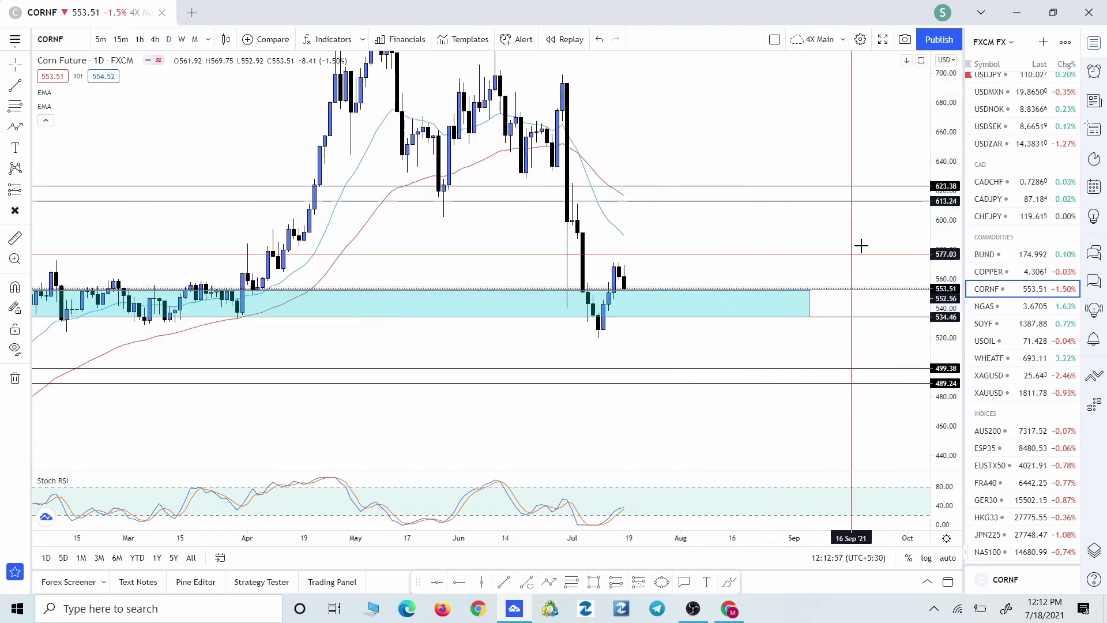
# Trace corn's swings from the May peak near 735 to the July low near 523, project up to about 618 and down to 521, and delete the path.
pyautogui.scroll(-1, 805, 295)
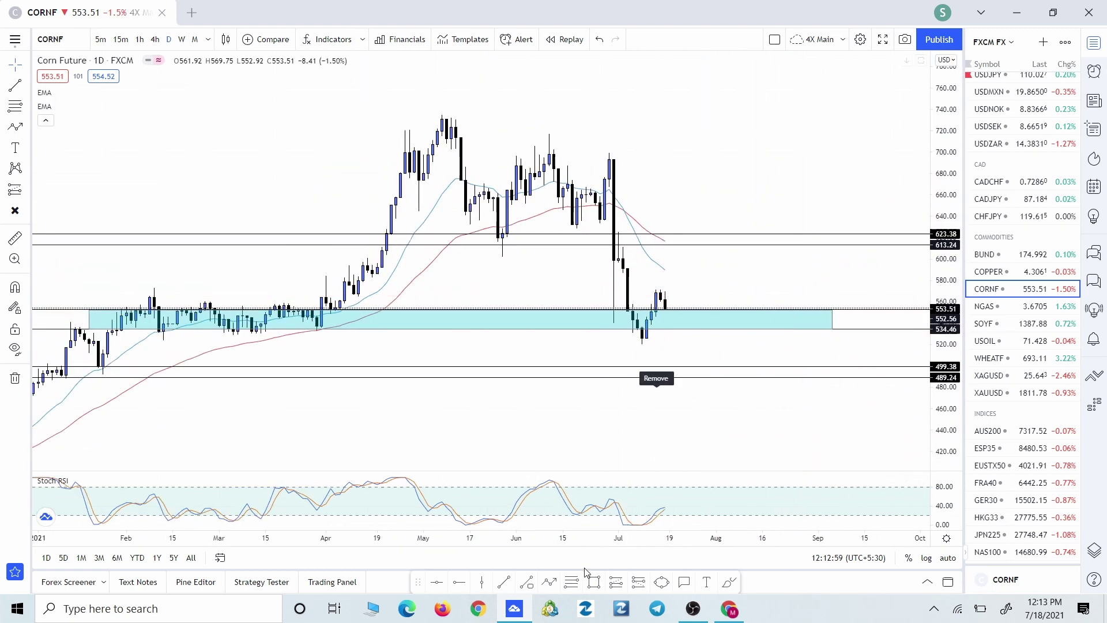
pyautogui.click(438, 115)
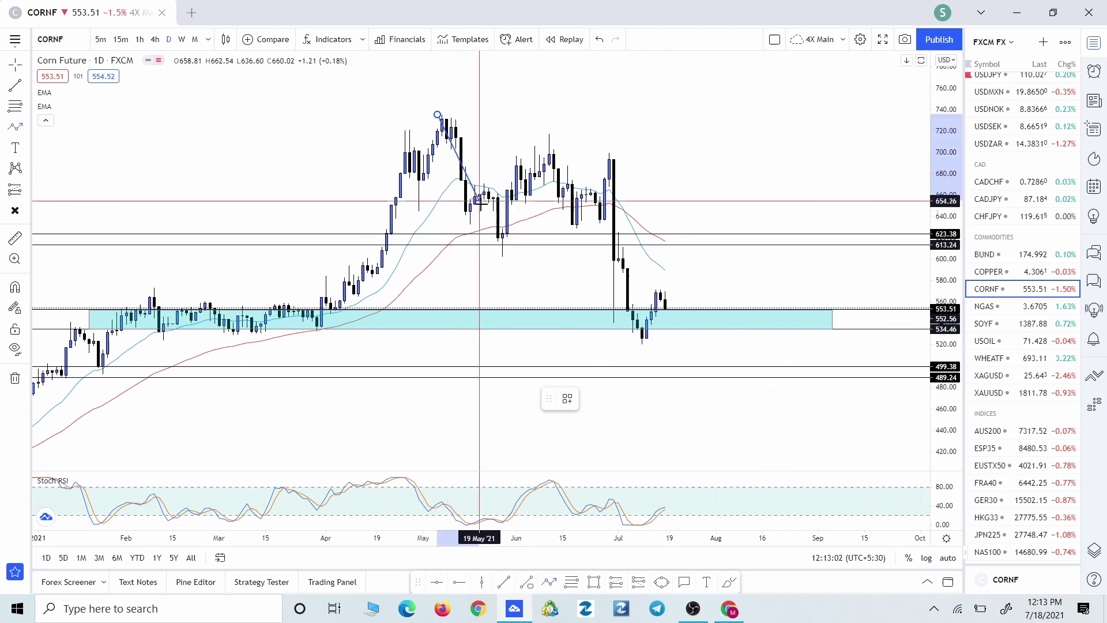
pyautogui.click(498, 250)
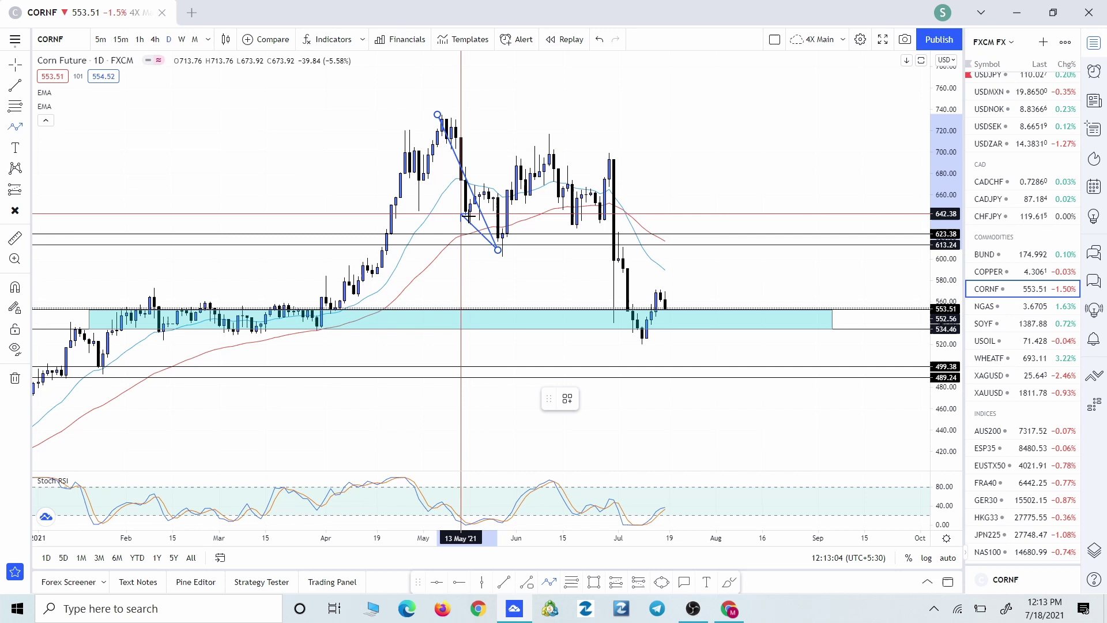
pyautogui.click(551, 138)
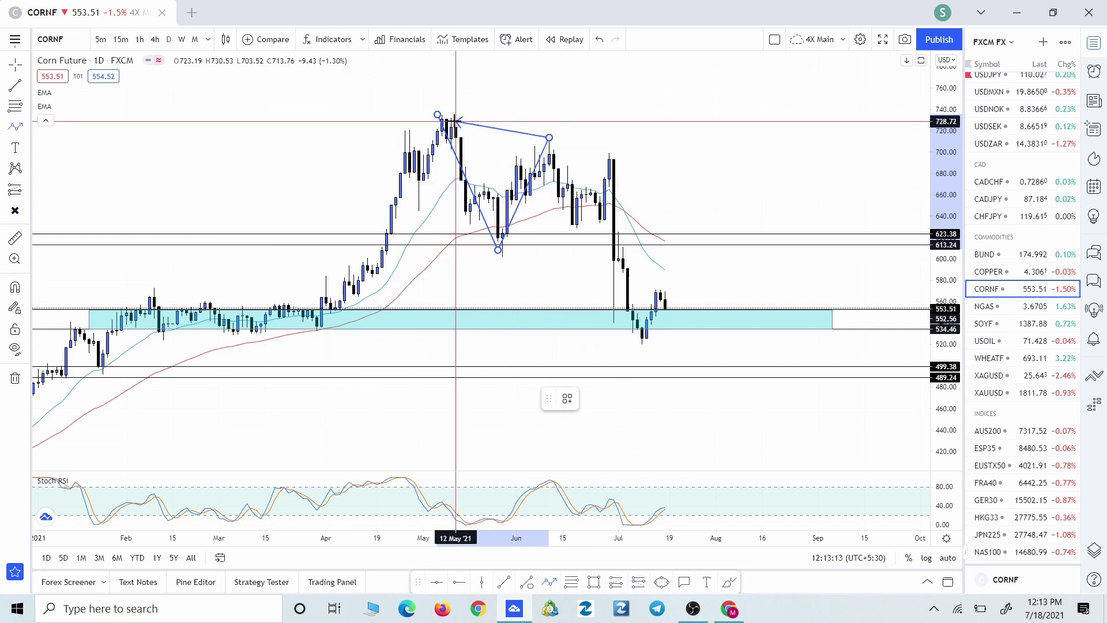
pyautogui.click(637, 340)
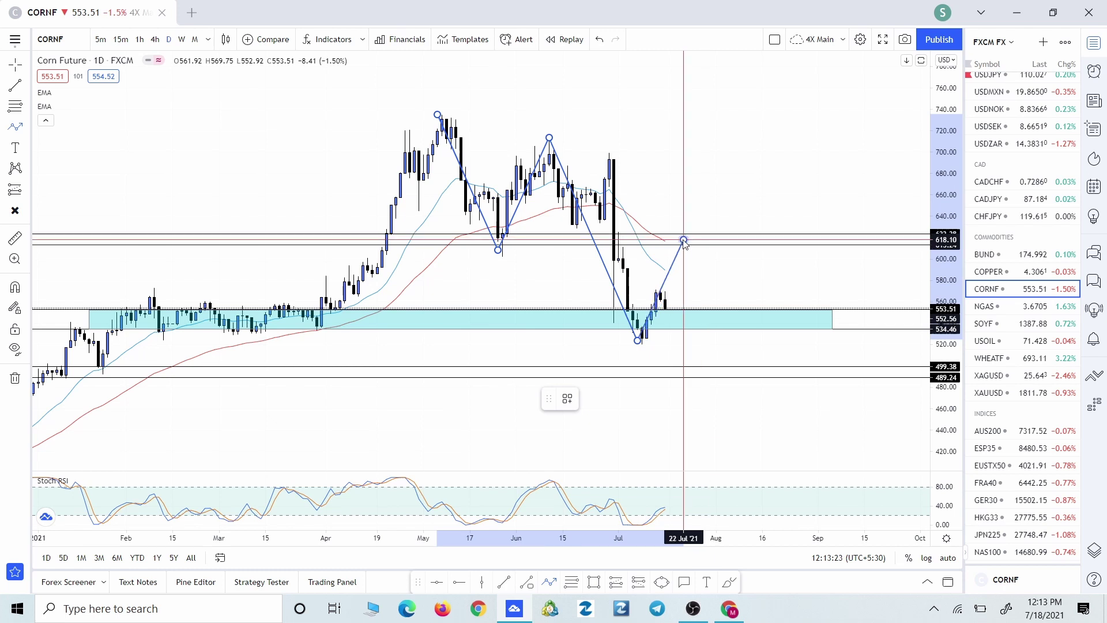
pyautogui.click(683, 239)
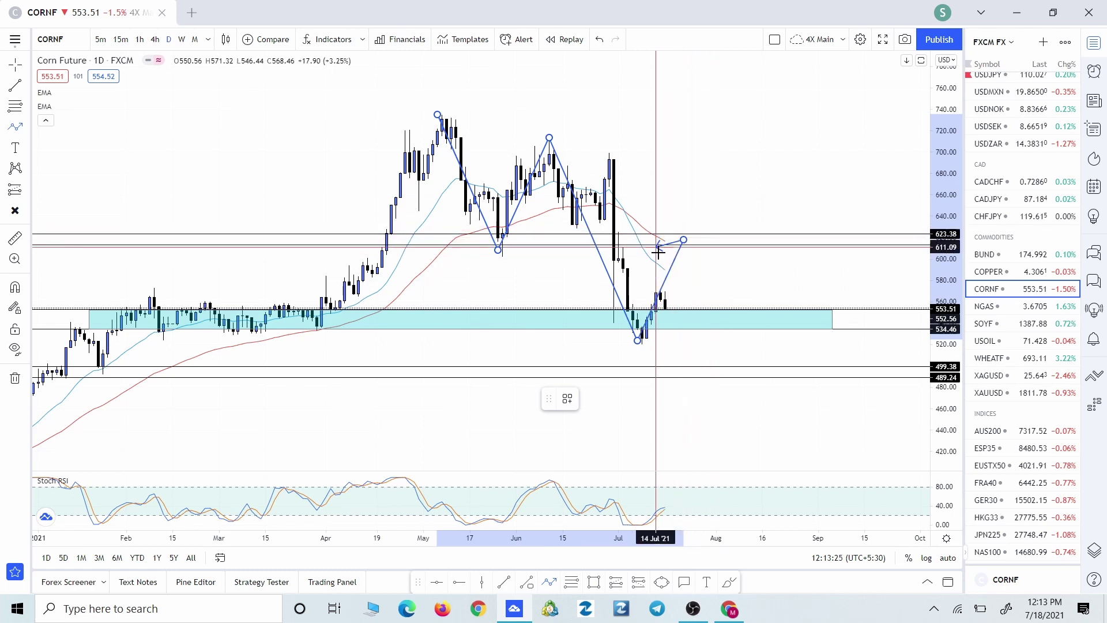
pyautogui.click(774, 342)
pyautogui.click(657, 396)
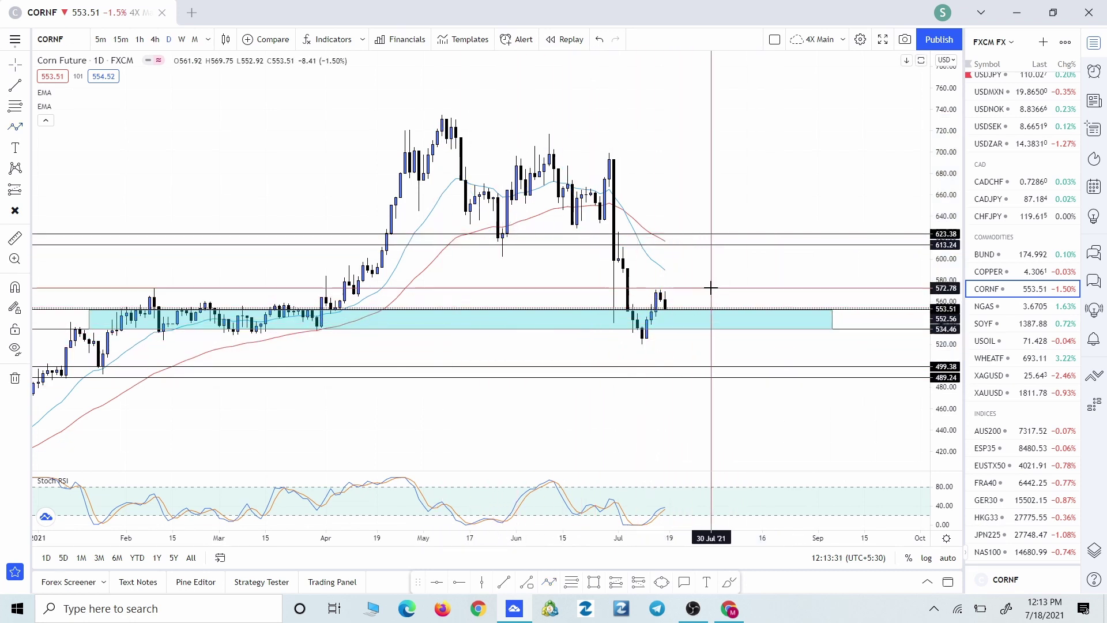
# Project a corn path from about 541 up to about 622 and back down to about 575, and delete it.
pyautogui.moveTo(711, 287); pyautogui.dragTo(715, 259)
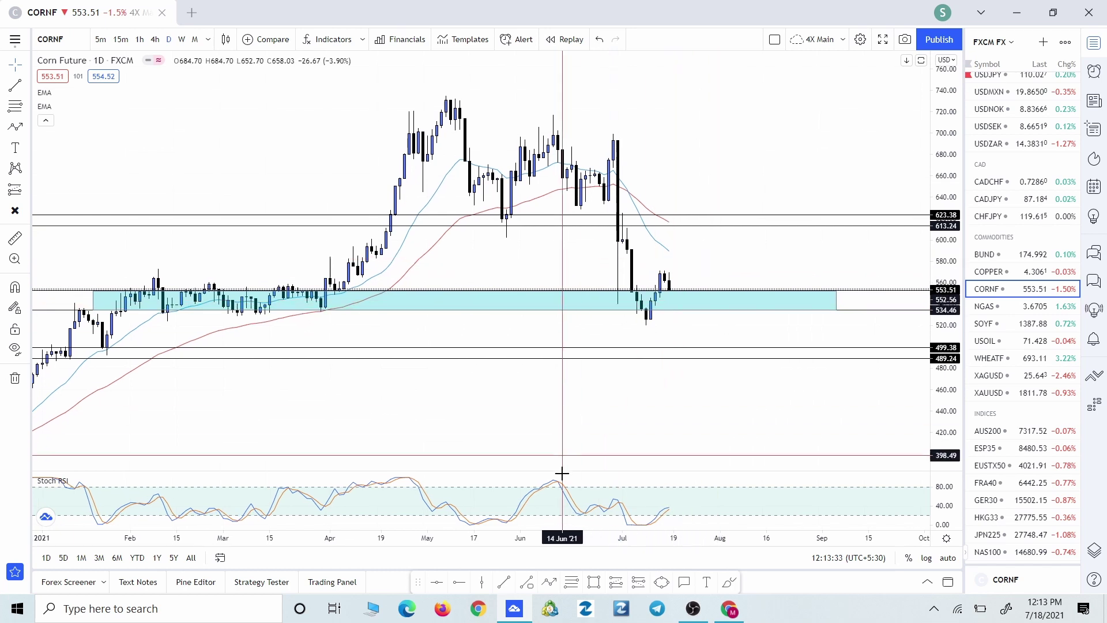
pyautogui.click(553, 582)
pyautogui.click(658, 303)
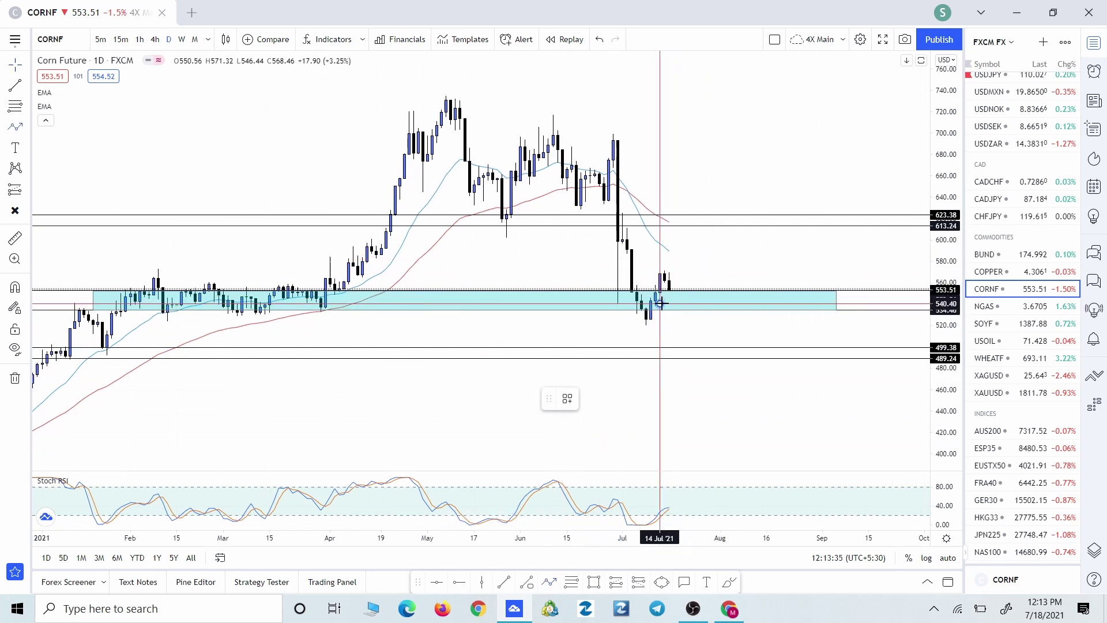
pyautogui.click(720, 215)
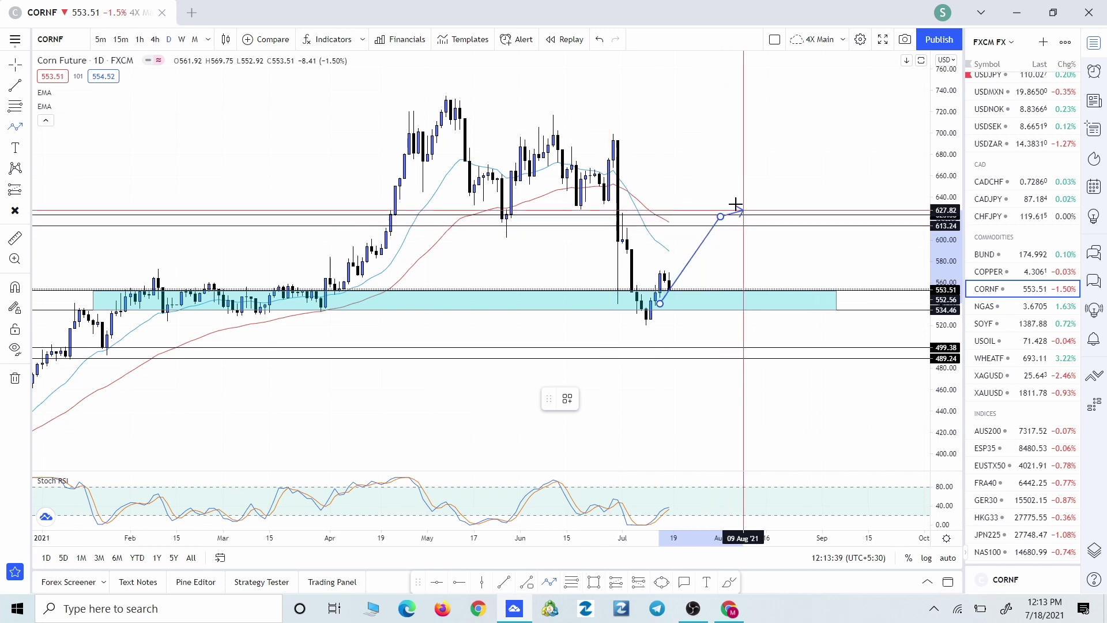
pyautogui.doubleClick(752, 266)
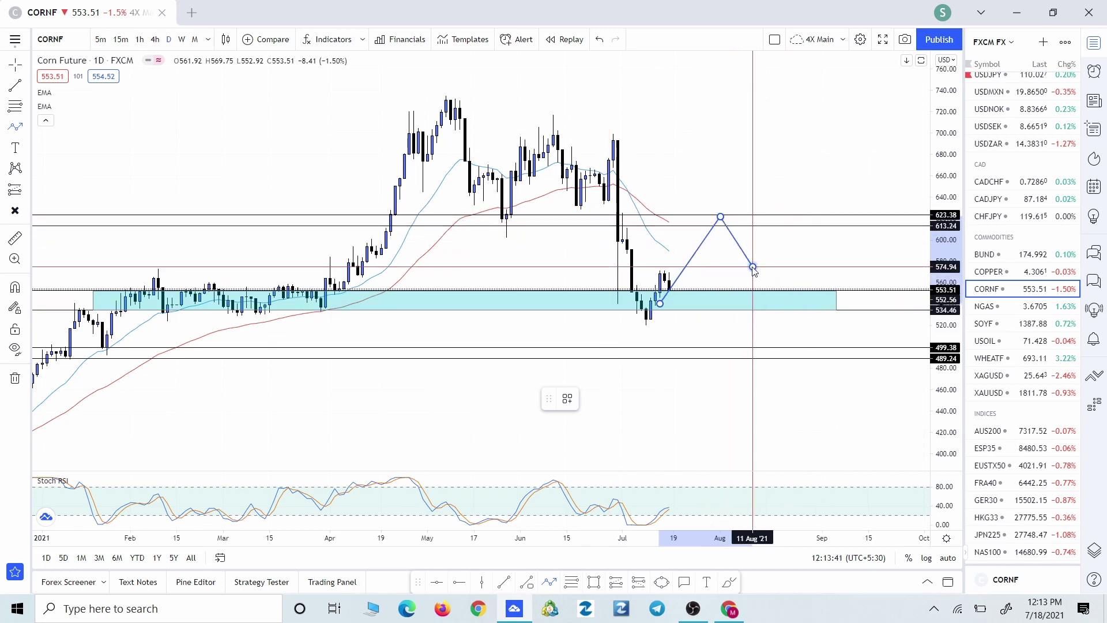
pyautogui.click(657, 399)
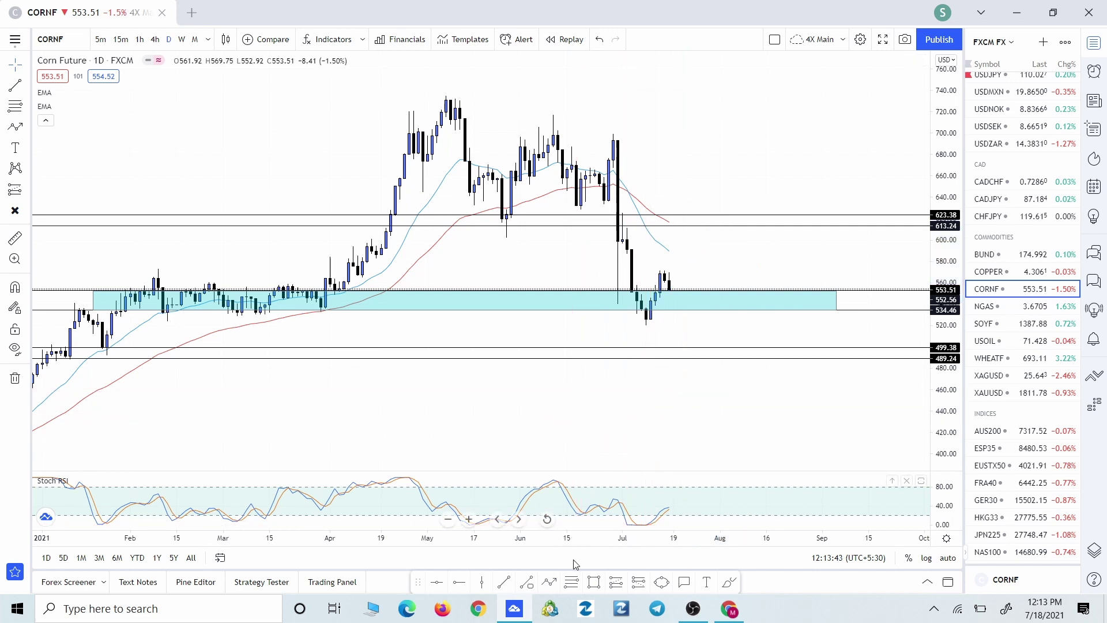
# Project a corn path from about 549 at the latest candle down to about 496 and back up to about 550.
pyautogui.click(545, 591)
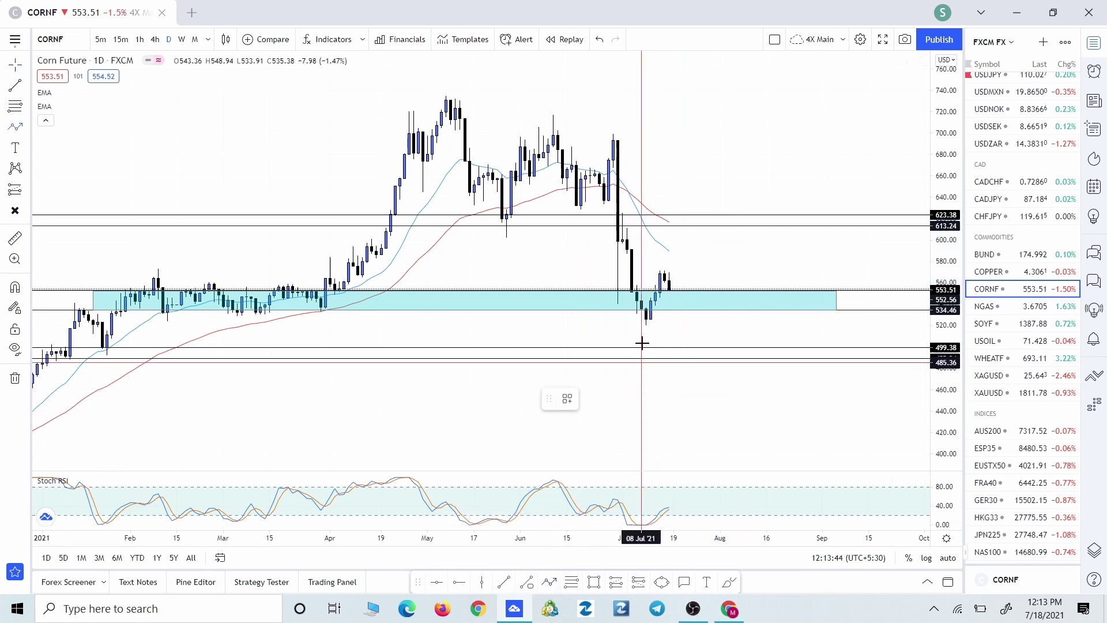
pyautogui.click(678, 297)
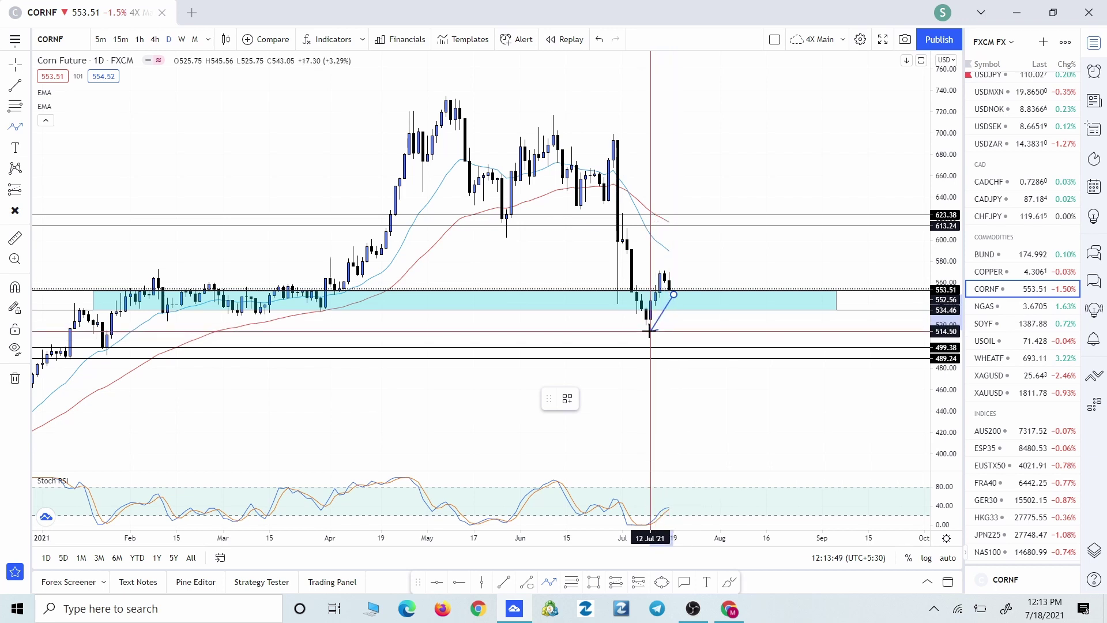
pyautogui.click(696, 351)
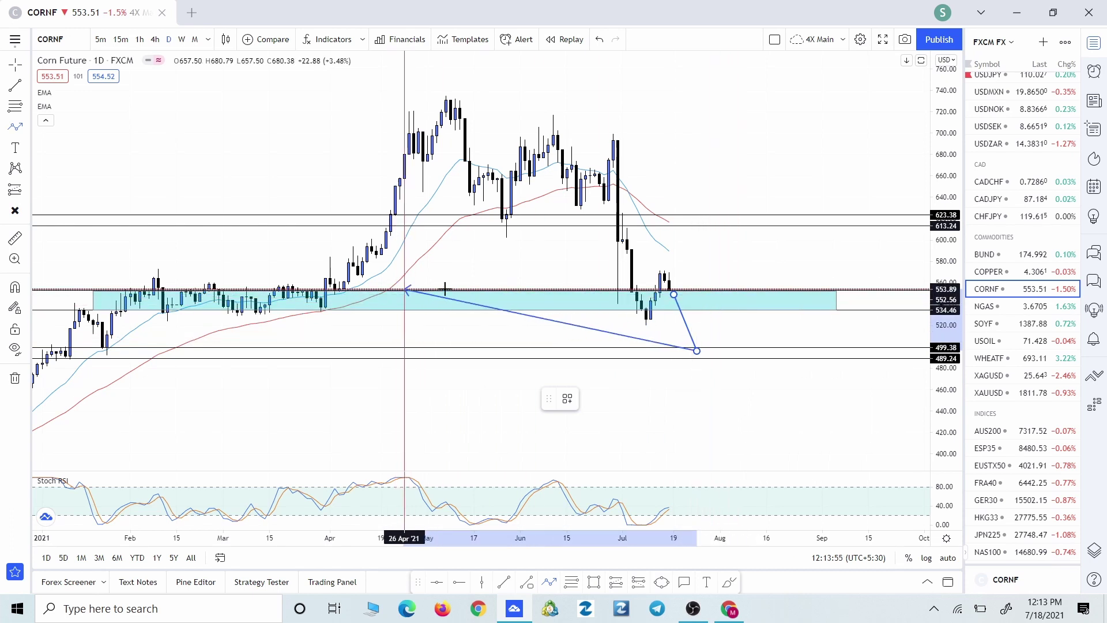
pyautogui.click(733, 293)
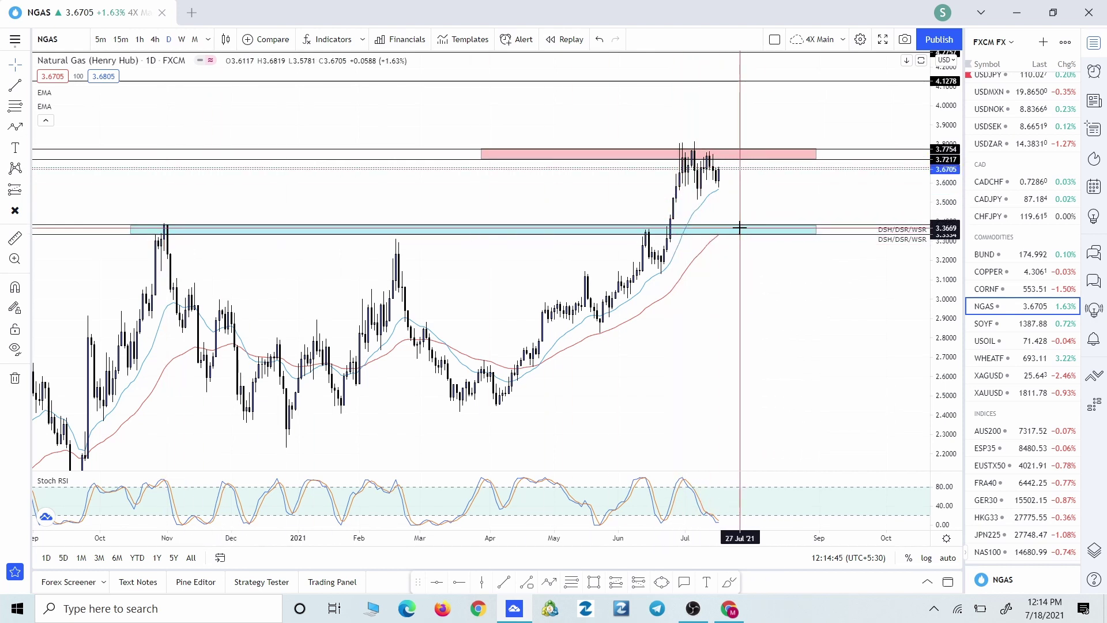
# On the NGAS daily chart, sketch a path from about 3.63 down to the blue zone near 3.38 and back up, and delete it.
pyautogui.scroll(3, 749, 237)
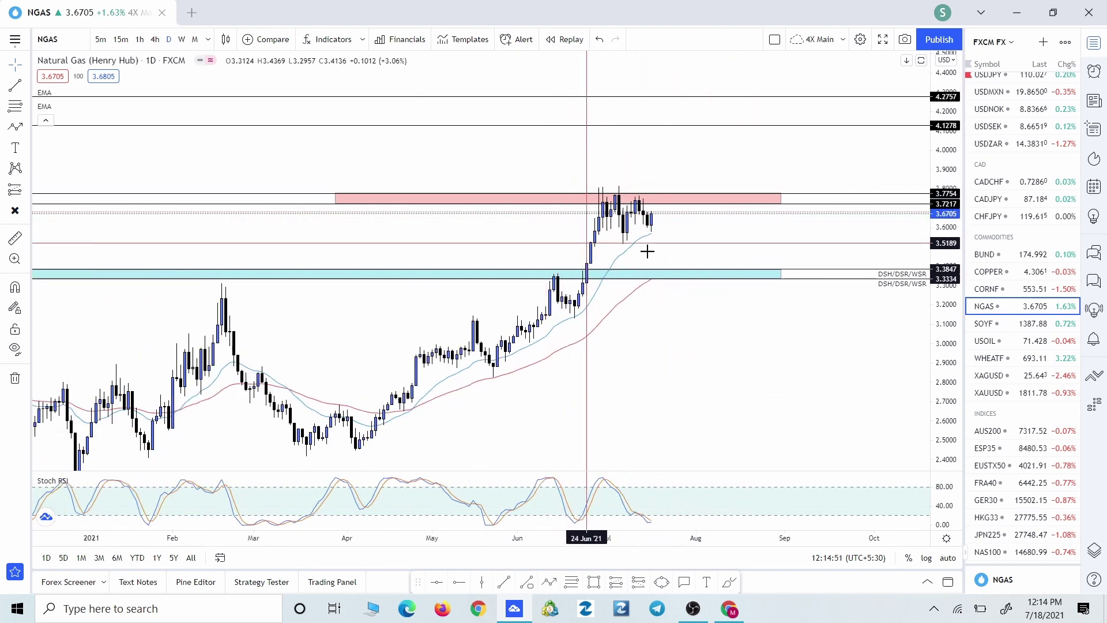
pyautogui.moveTo(689, 258); pyautogui.dragTo(556, 503)
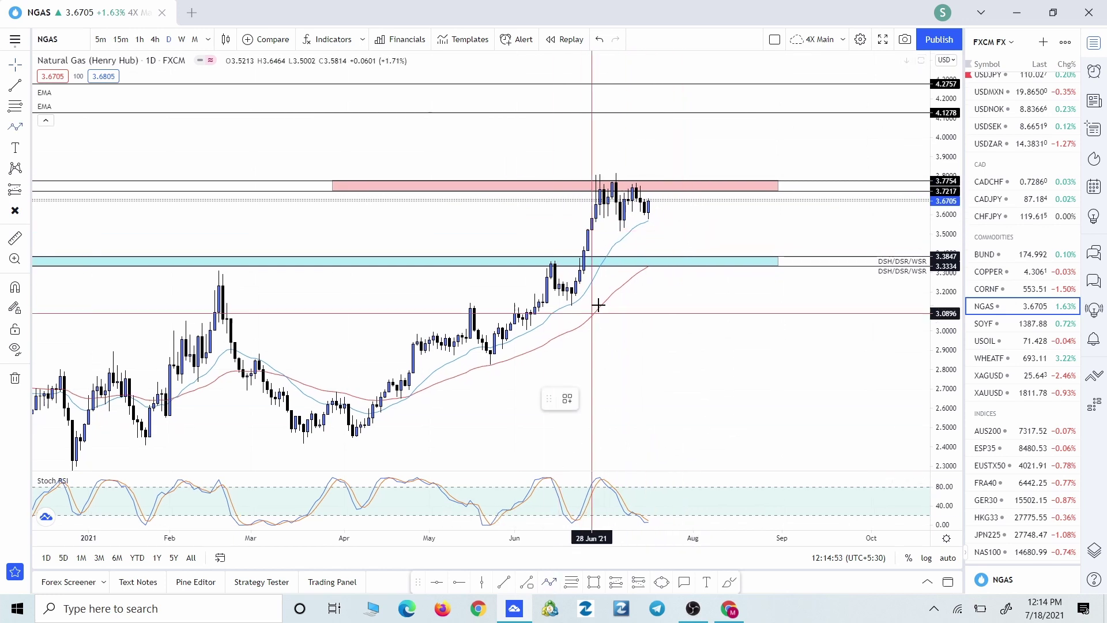
pyautogui.moveTo(598, 305); pyautogui.dragTo(655, 213)
pyautogui.click(693, 258)
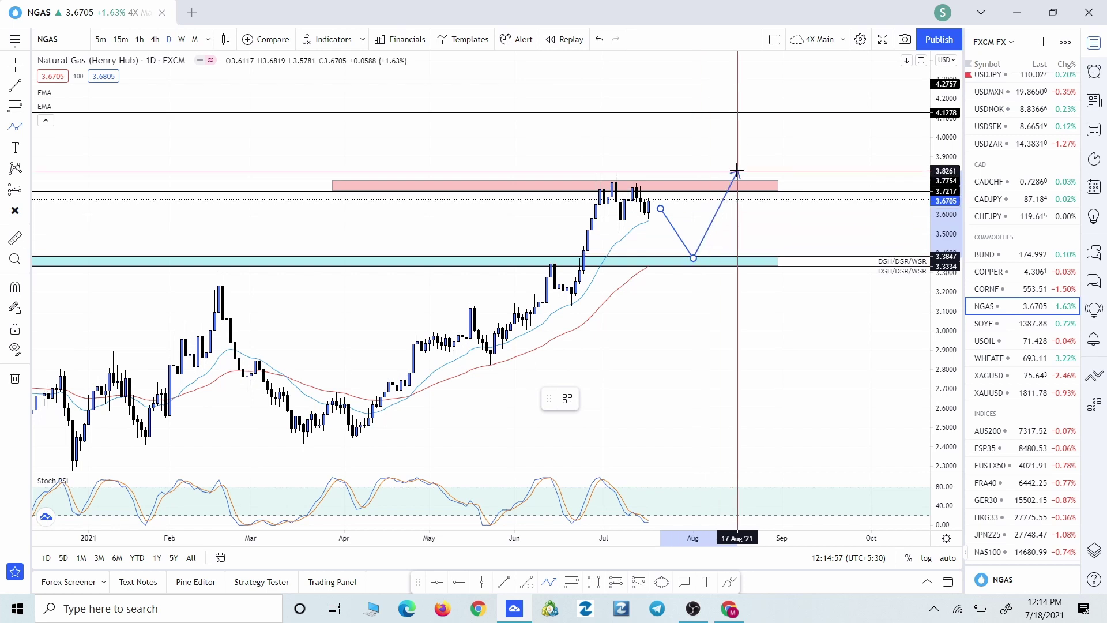
pyautogui.doubleClick(725, 233)
pyautogui.click(656, 399)
# Project a natural gas path from about 3.63 up to about 4.03, back to about 3.74 and up to about 4.20, and delete it.
pyautogui.moveTo(672, 365); pyautogui.dragTo(675, 375)
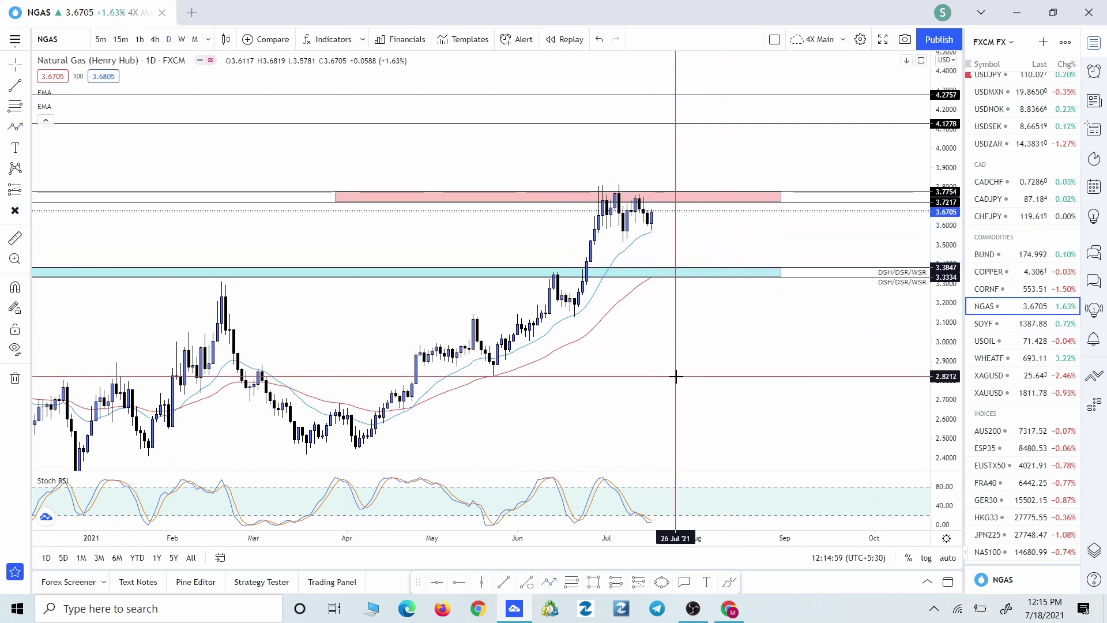
pyautogui.click(659, 219)
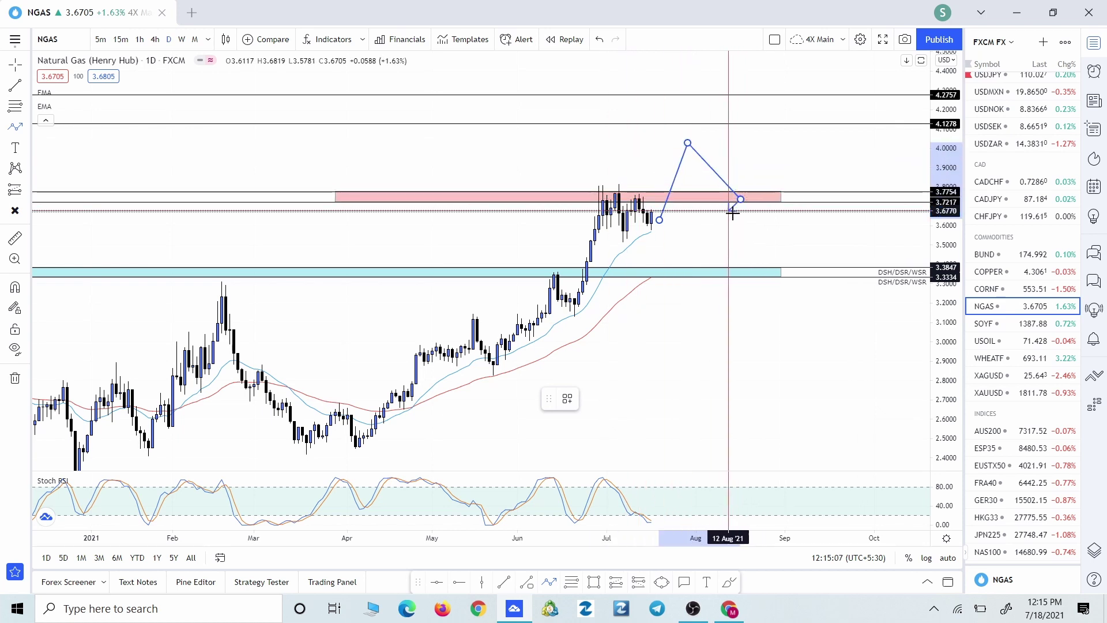
pyautogui.click(740, 199)
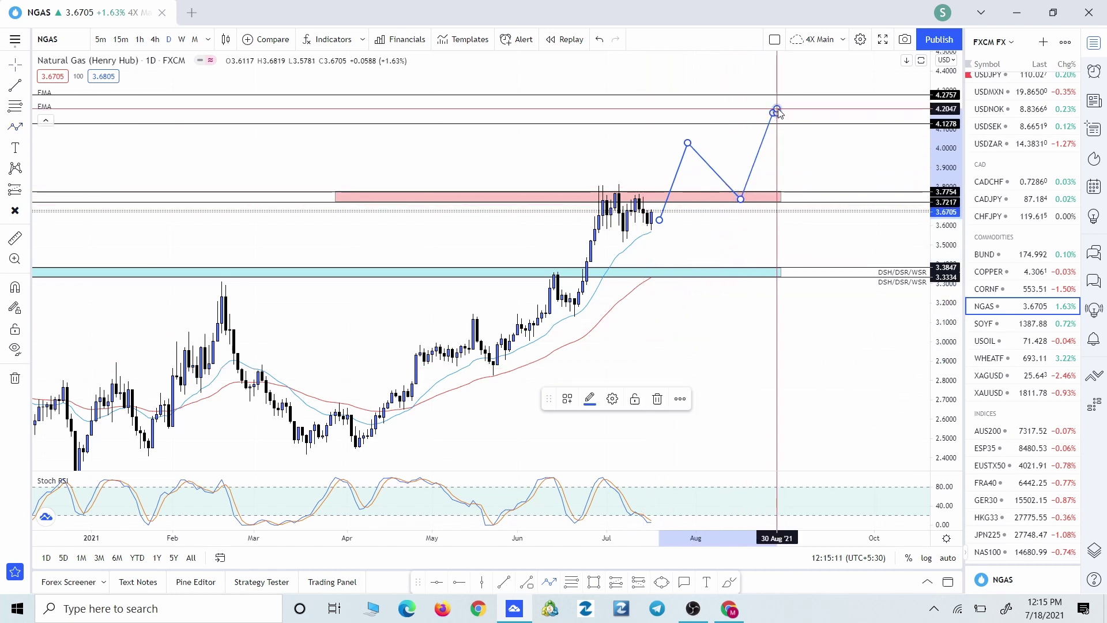
pyautogui.doubleClick(777, 111)
pyautogui.click(658, 399)
pyautogui.moveTo(670, 323); pyautogui.dragTo(638, 279)
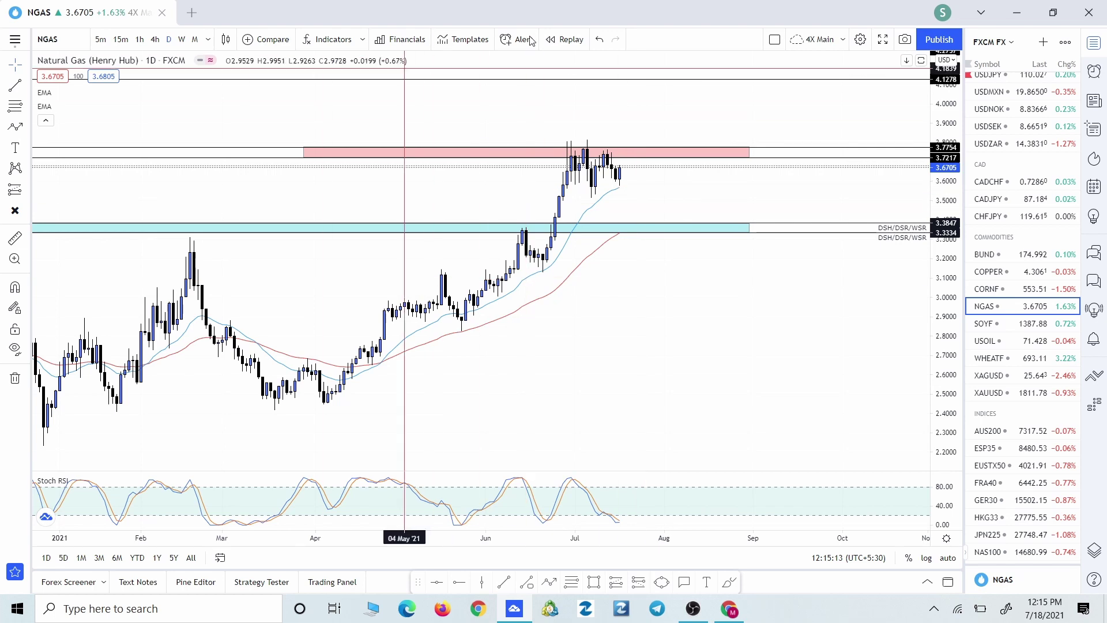
# Open the SOYF daily chart and frame its candles from the 2021 rally to the latest price.
pyautogui.click(1020, 325)
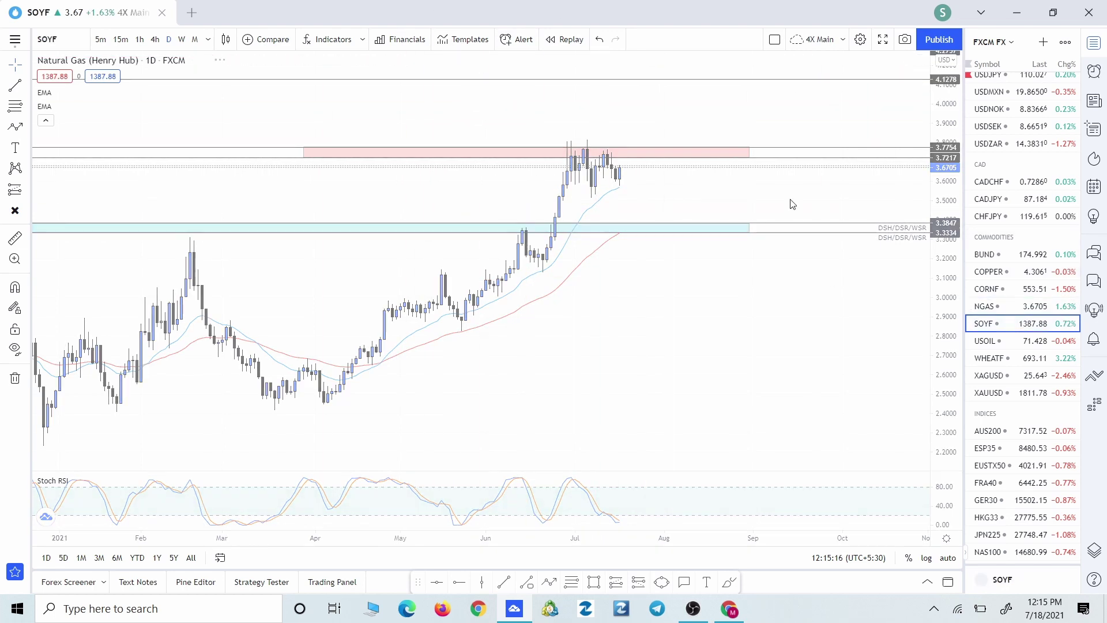
pyautogui.moveTo(731, 346); pyautogui.dragTo(761, 316)
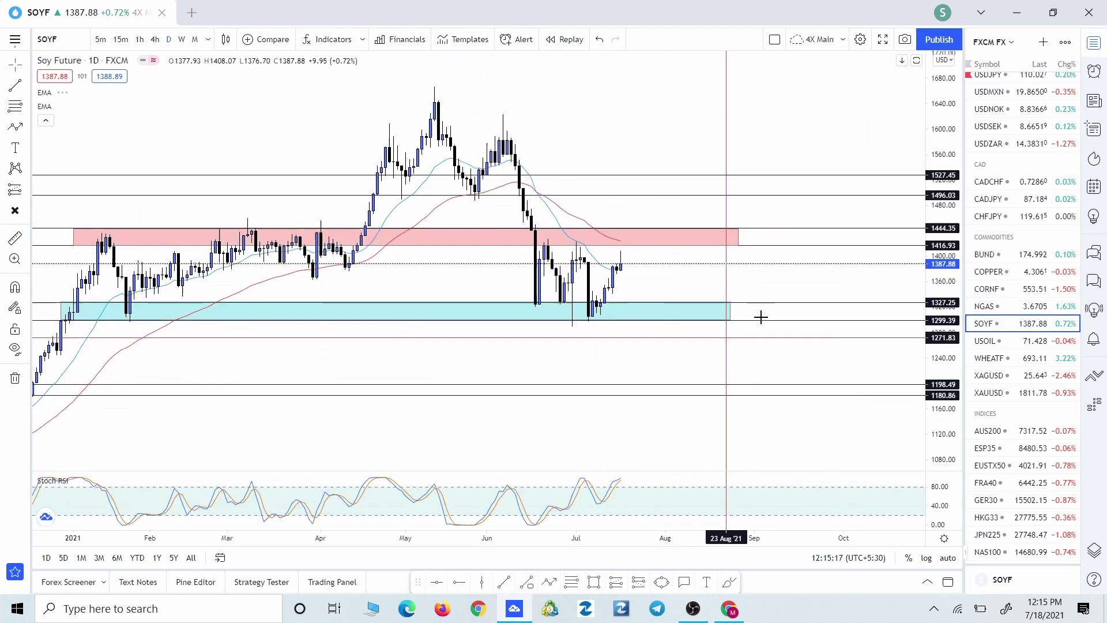
pyautogui.scroll(-3, 750, 300)
pyautogui.moveTo(939, 252); pyautogui.dragTo(940, 298)
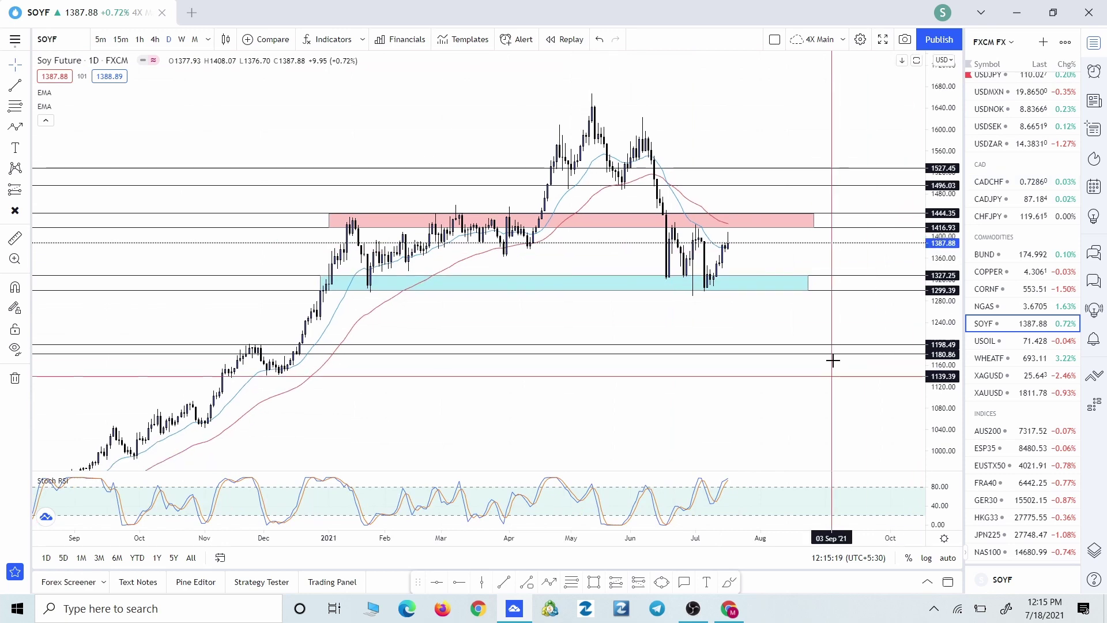
pyautogui.moveTo(833, 361); pyautogui.dragTo(832, 331)
pyautogui.scroll(2, 833, 331)
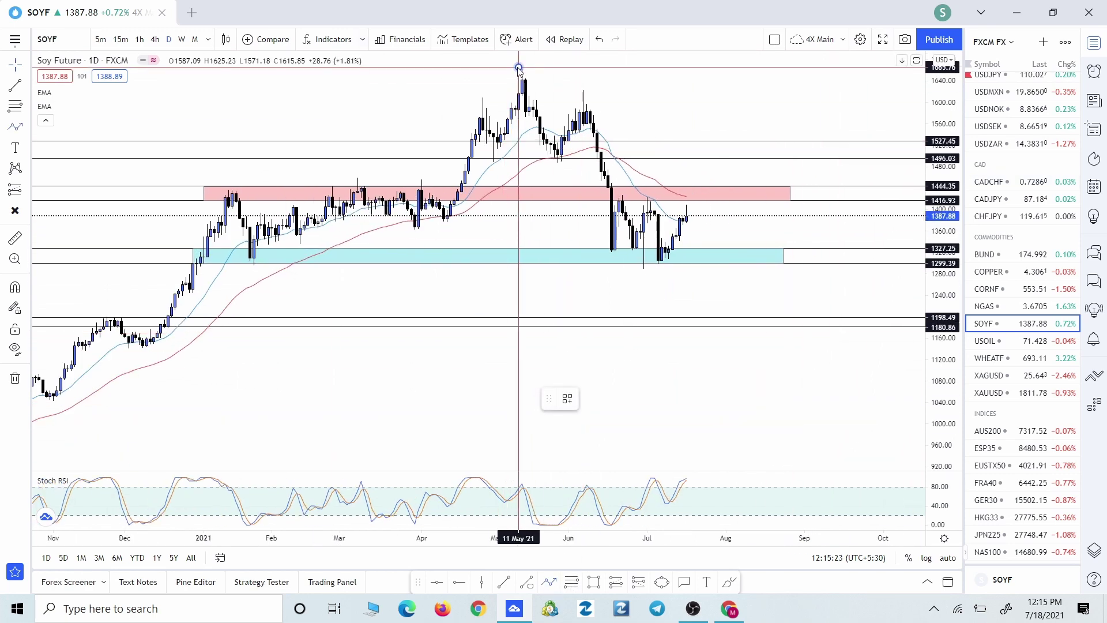
# Trace soy's swings from the May high near 1664 to the July low near 1293, and project a rise to about 1433 and drop to about 1213.
pyautogui.click(554, 170)
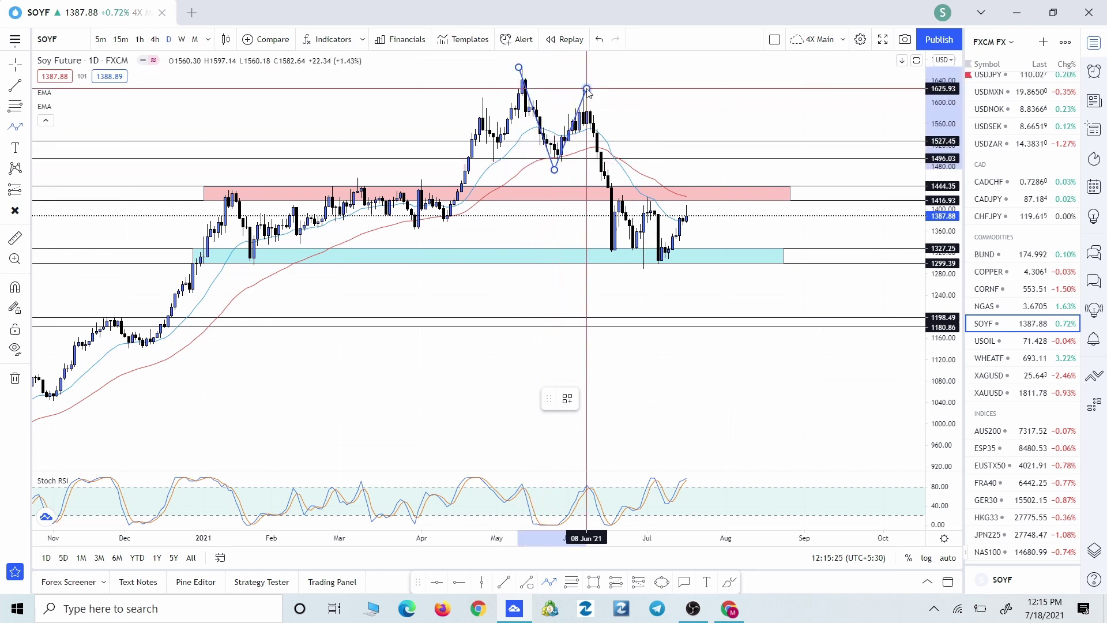
pyautogui.click(586, 89)
pyautogui.click(608, 263)
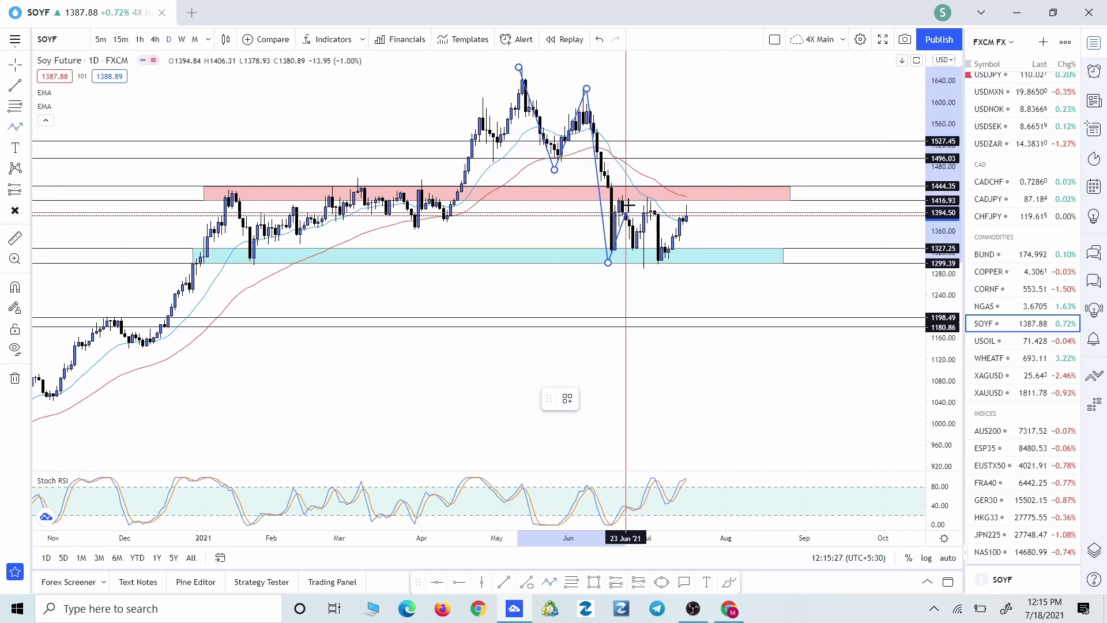
pyautogui.click(633, 191)
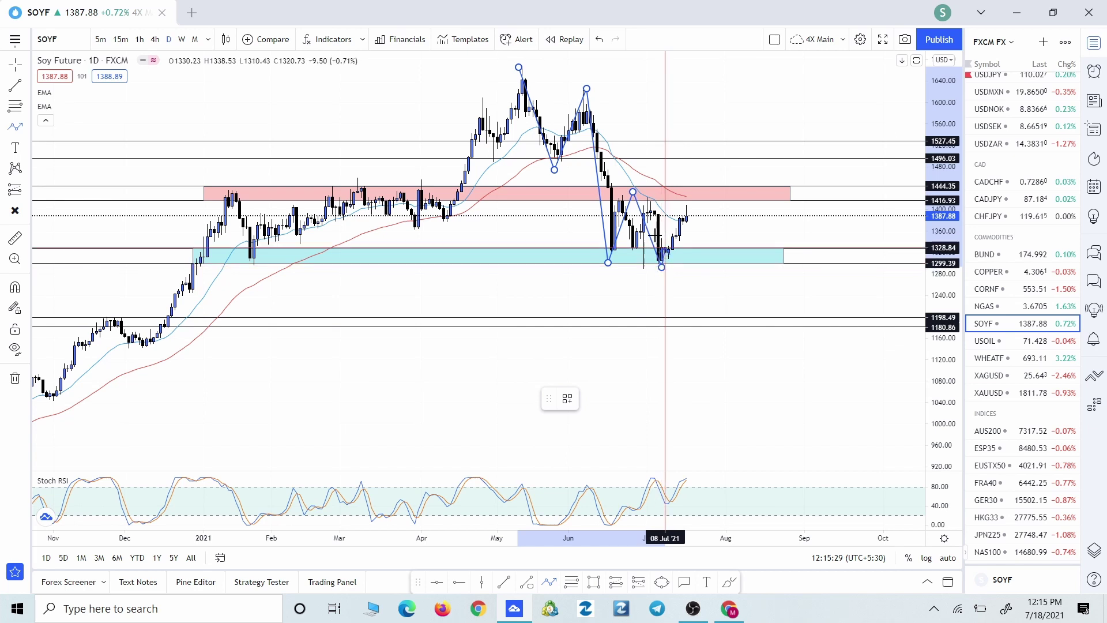
pyautogui.click(665, 266)
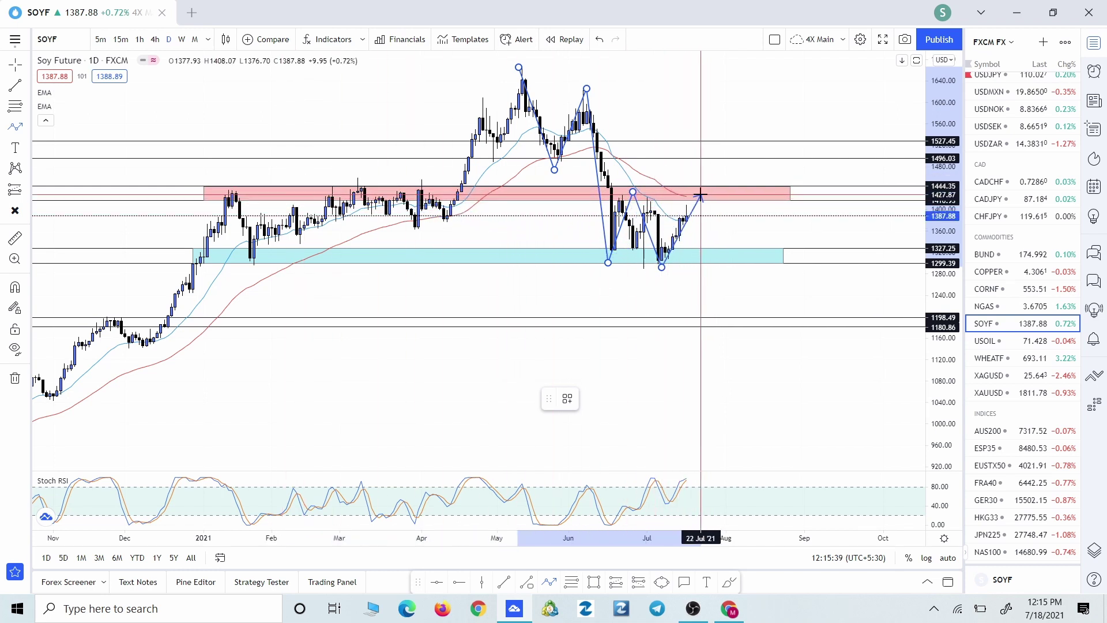
pyautogui.click(694, 191)
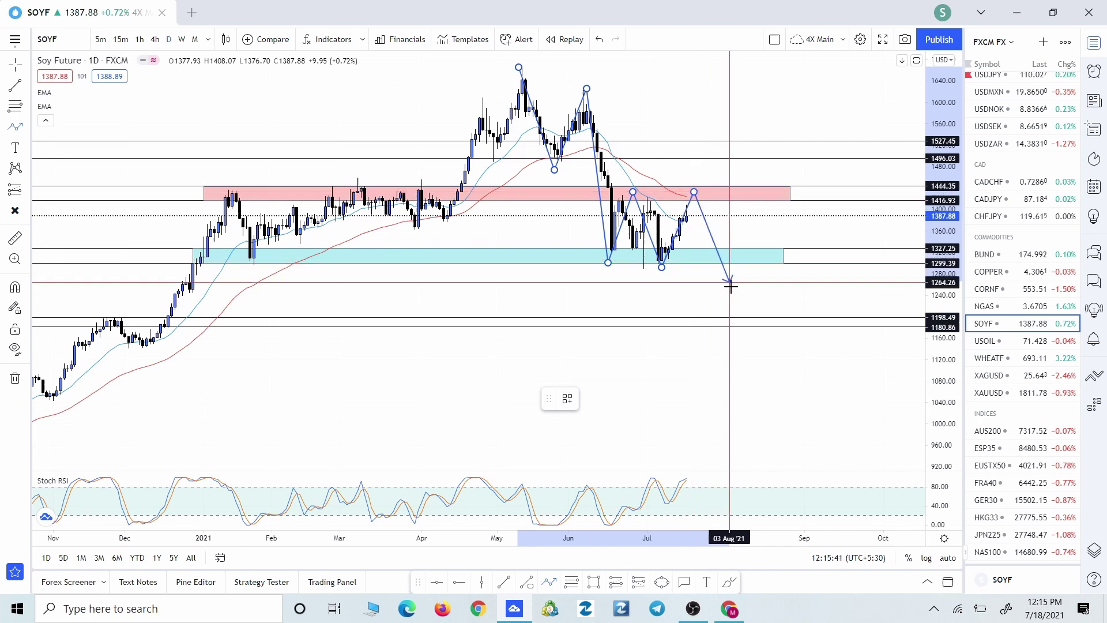
pyautogui.doubleClick(751, 310)
# Open the USOIL daily chart and frame the rising channel together with its latest candles.
pyautogui.press('Down')
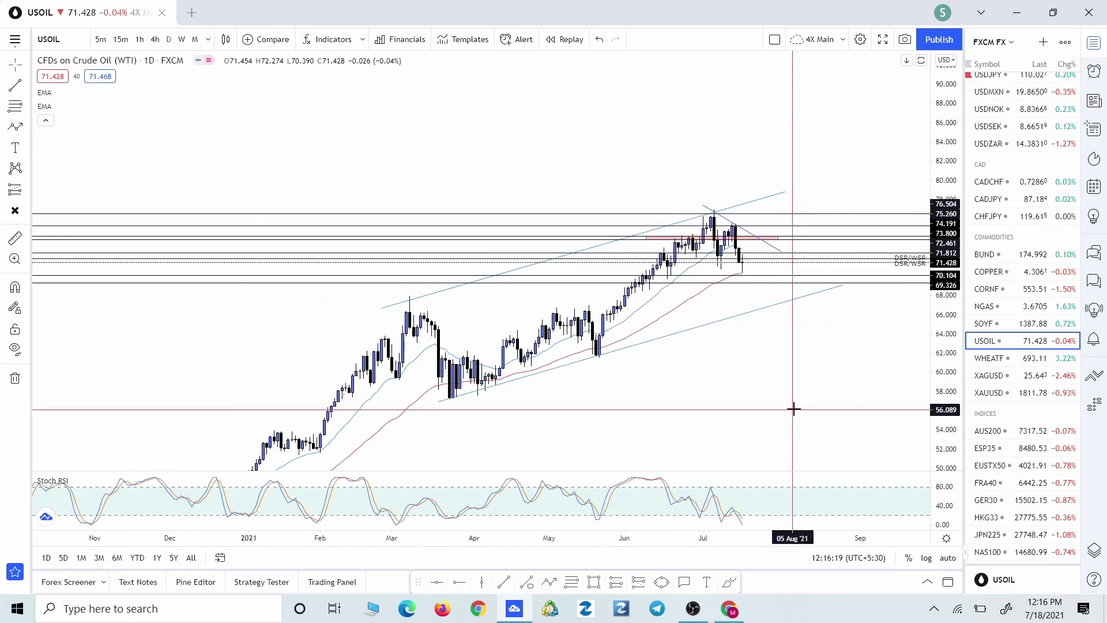
pyautogui.scroll(4, 794, 409)
pyautogui.moveTo(947, 397); pyautogui.dragTo(928, 336)
pyautogui.moveTo(832, 375); pyautogui.dragTo(833, 331)
pyautogui.scroll(-4, 833, 331)
pyautogui.moveTo(799, 375); pyautogui.dragTo(798, 335)
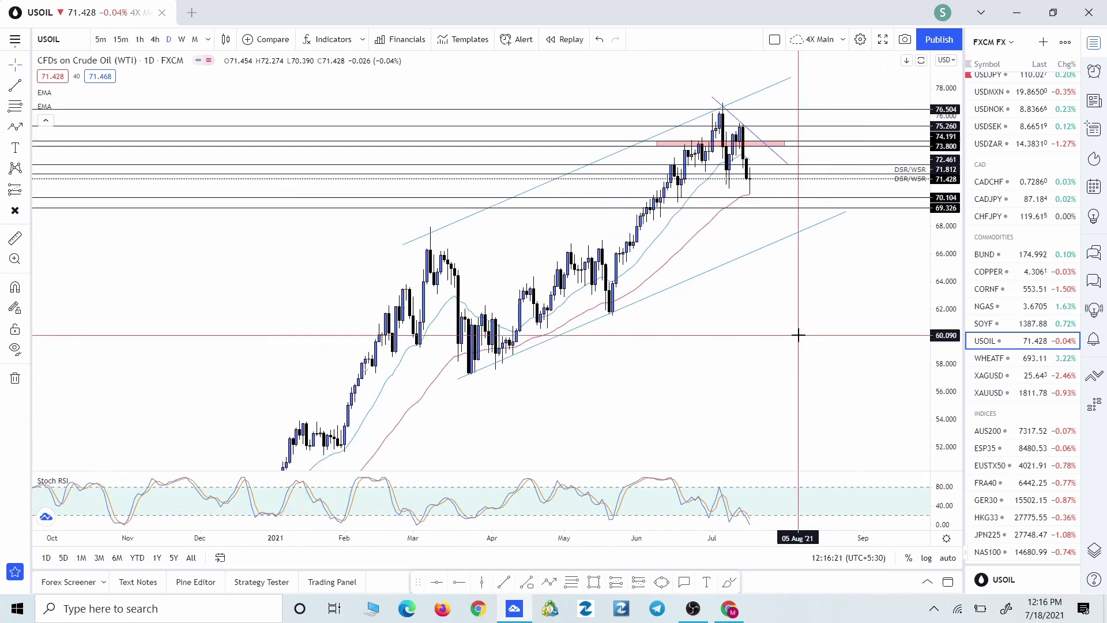
pyautogui.scroll(3, 798, 335)
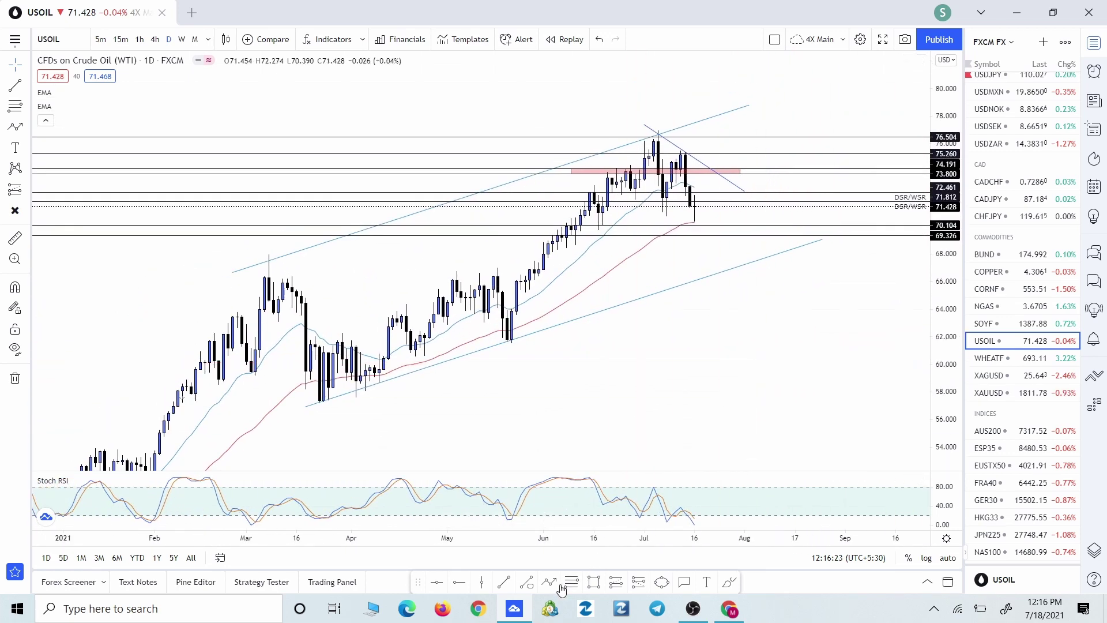
# Trace US oil's rising swings with a path from the March low near 56.4 through each swing to the May low near 61.2.
pyautogui.click(324, 413)
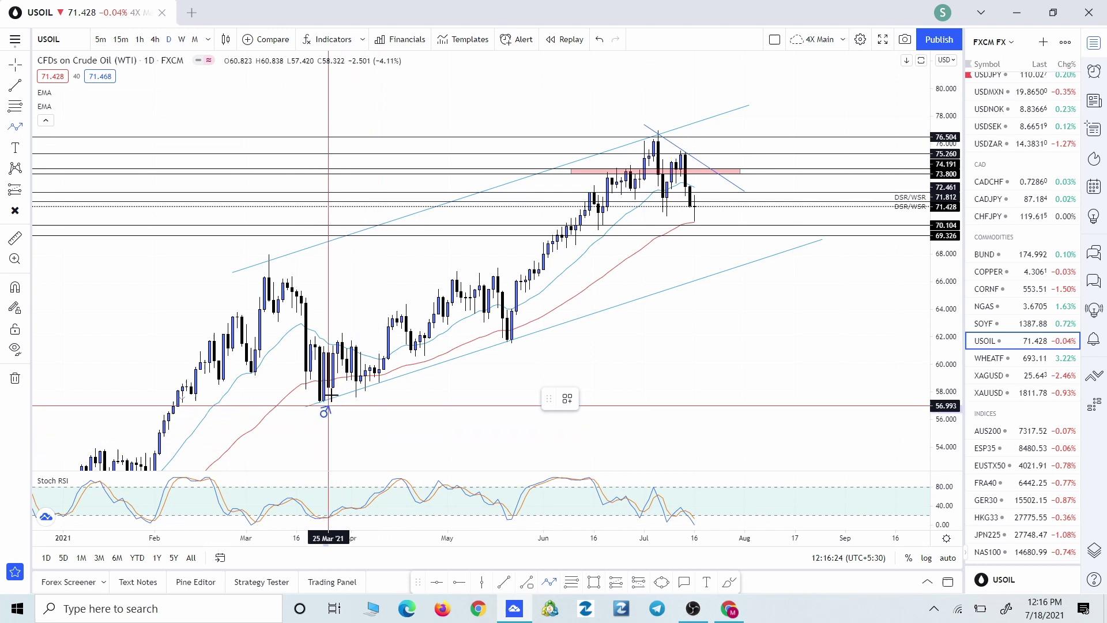
pyautogui.click(346, 324)
pyautogui.click(369, 393)
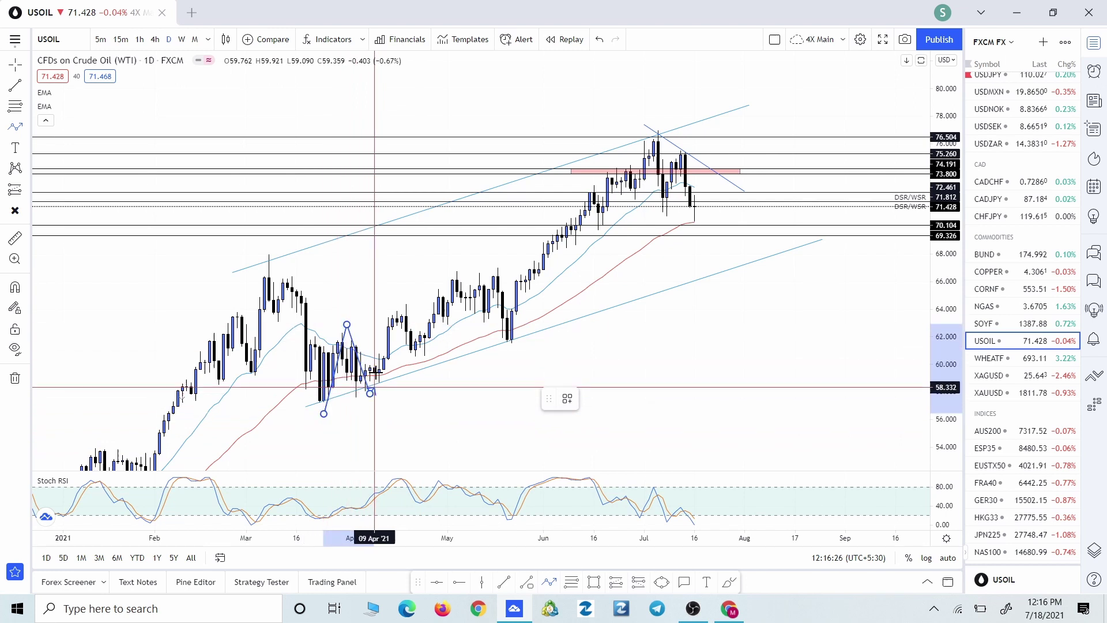
pyautogui.click(396, 296)
pyautogui.click(429, 375)
pyautogui.click(470, 254)
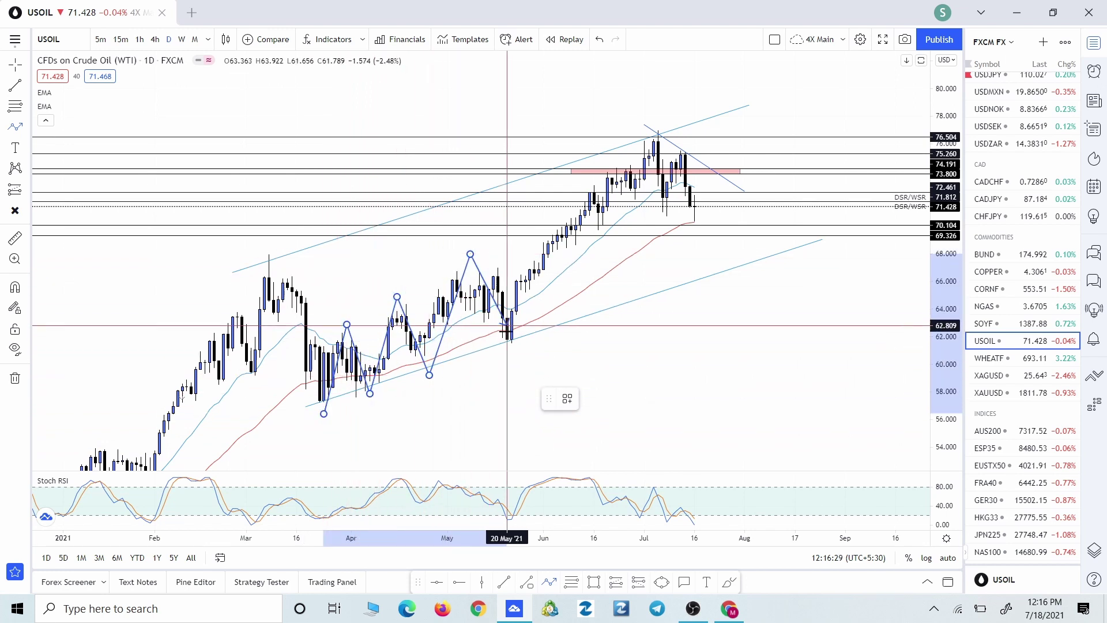
pyautogui.click(507, 347)
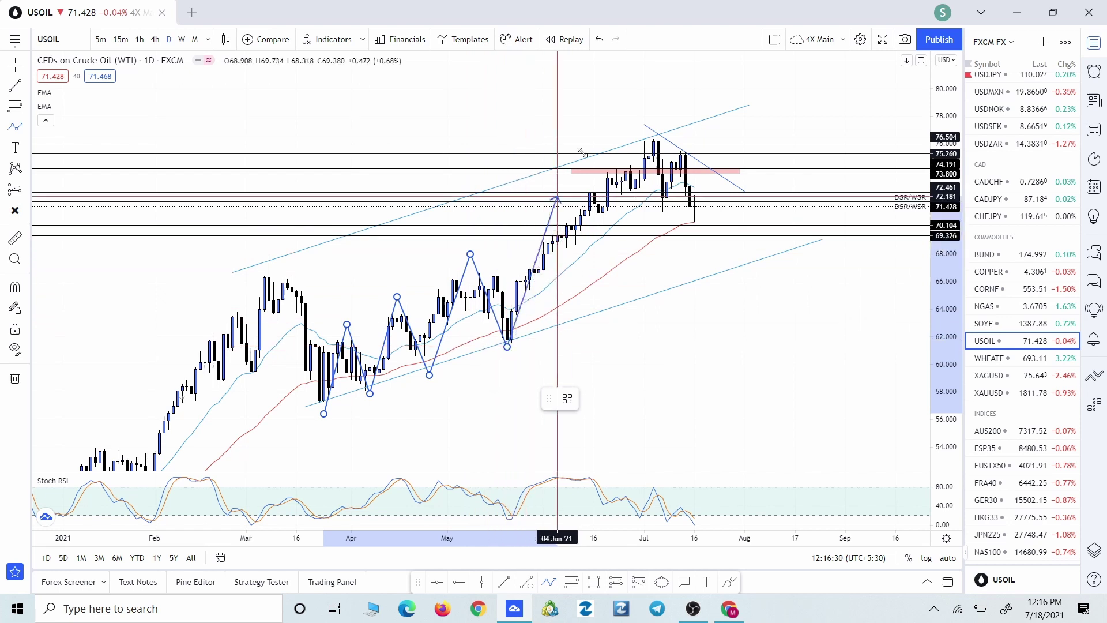
# Extend the path through June's swings to the July high near 77.3 and down to about 70.7 at 30 Jul '21, and delete it.
pyautogui.click(580, 183)
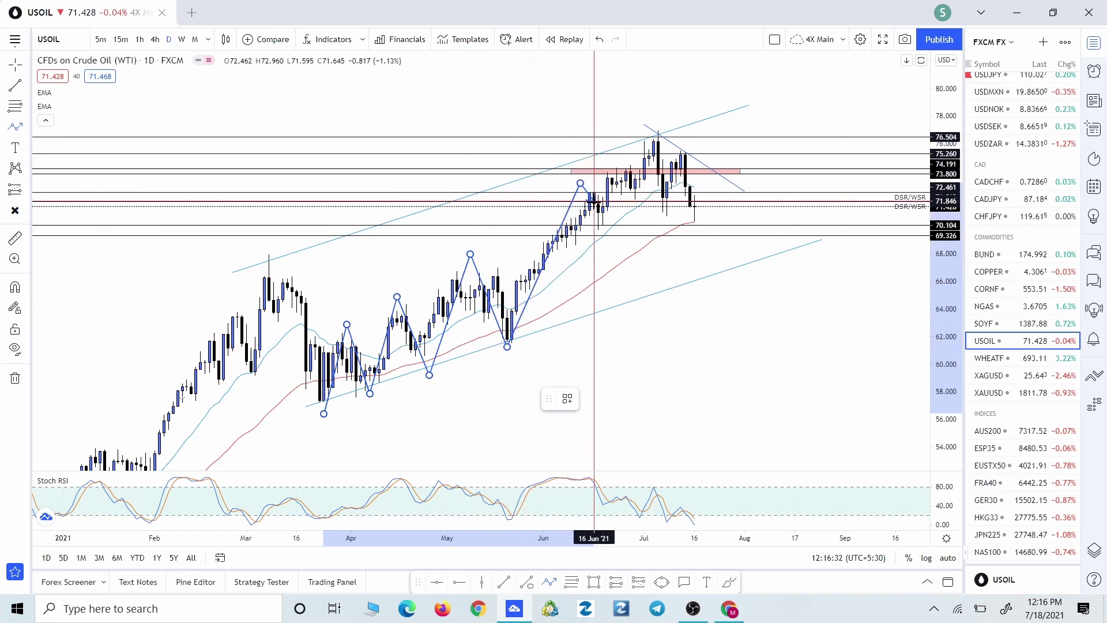
pyautogui.click(602, 231)
pyautogui.click(653, 126)
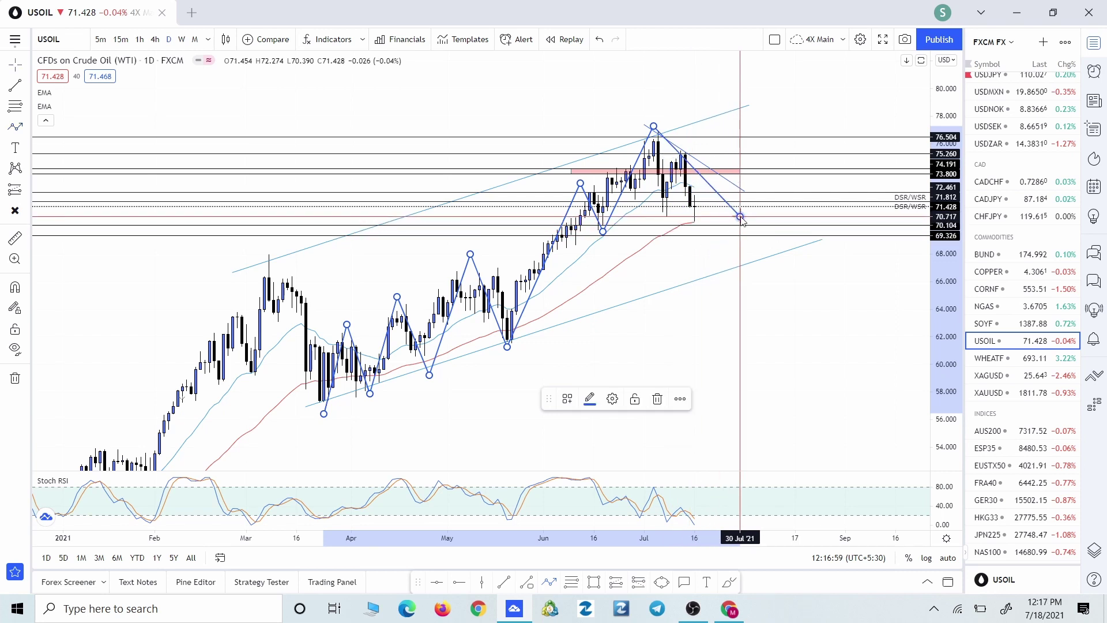
pyautogui.doubleClick(740, 217)
pyautogui.click(657, 398)
# Open the WHEATF daily chart and frame its candles from late 2020 to the latest price, including the May high.
pyautogui.moveTo(721, 286); pyautogui.dragTo(749, 233)
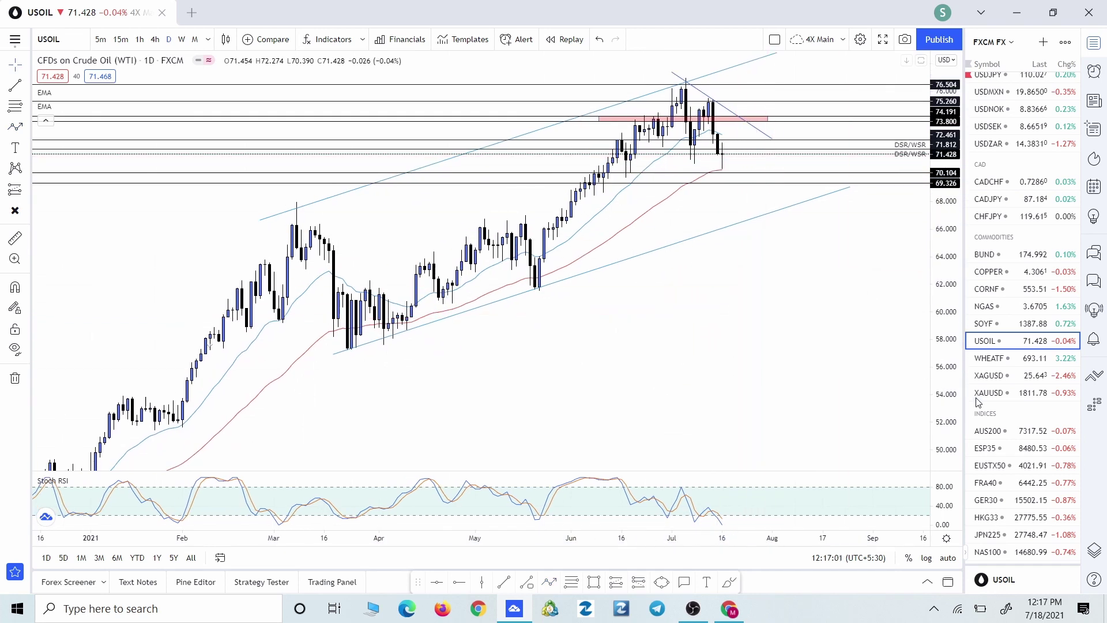
pyautogui.click(1027, 360)
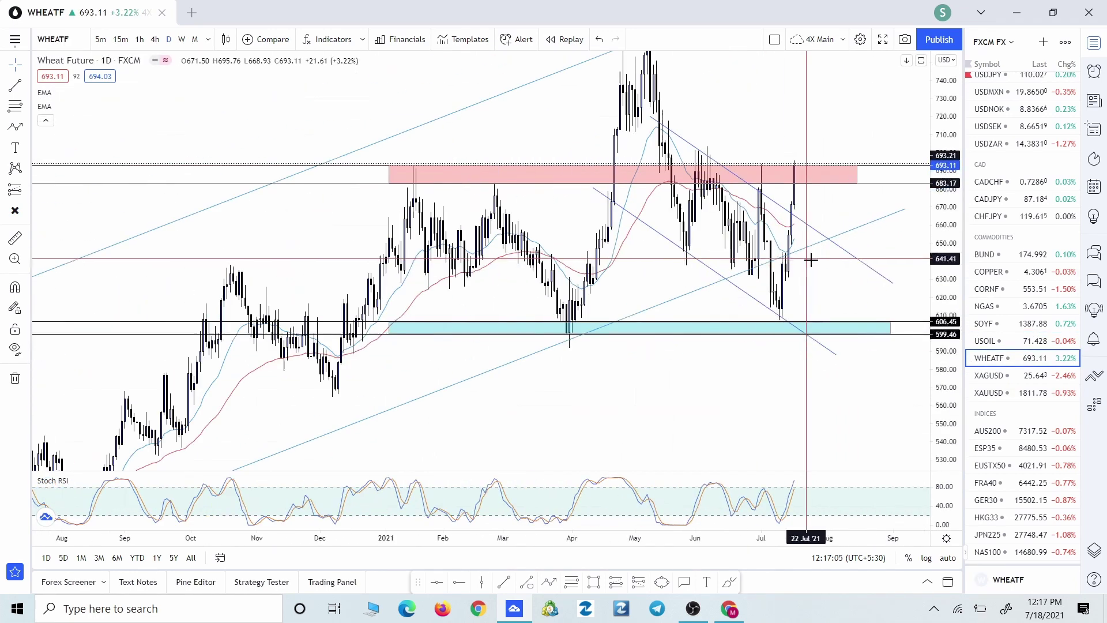
pyautogui.scroll(-5, 766, 361)
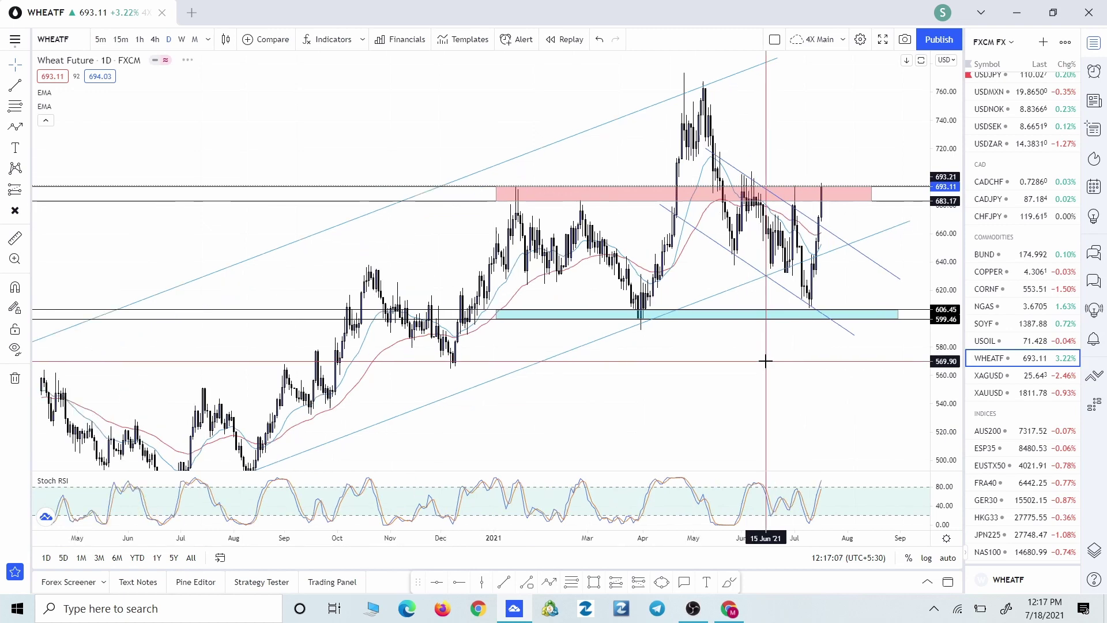
pyautogui.scroll(3, 766, 361)
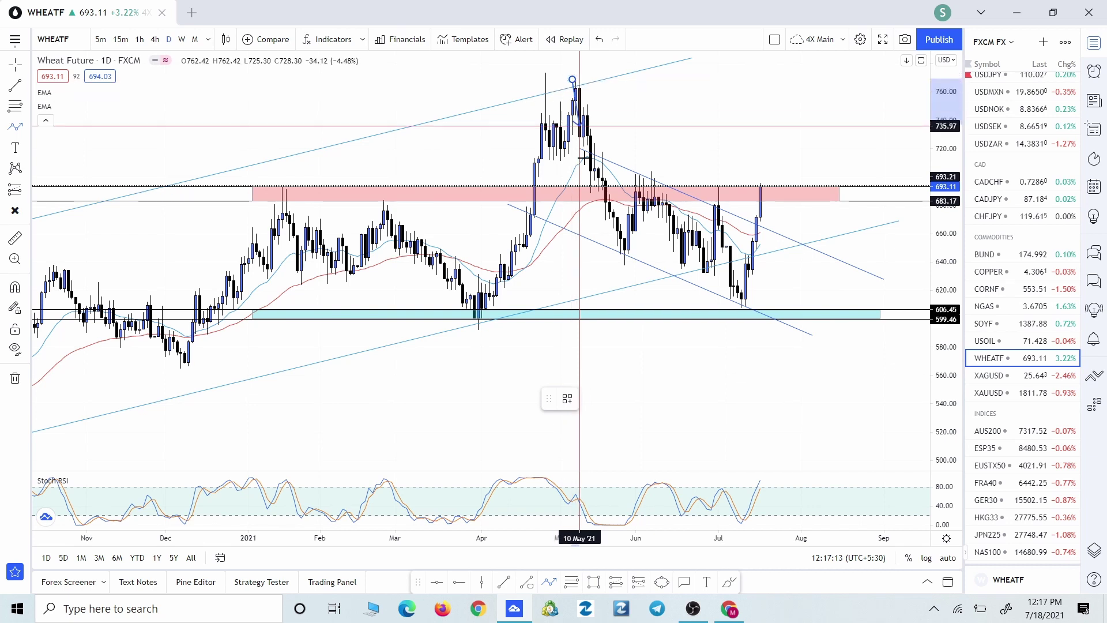
# Trace wheat's swings from the May high near 769 to the July low near 608, and project a path to about 740, 688 and 766.
pyautogui.click(606, 259)
pyautogui.click(643, 179)
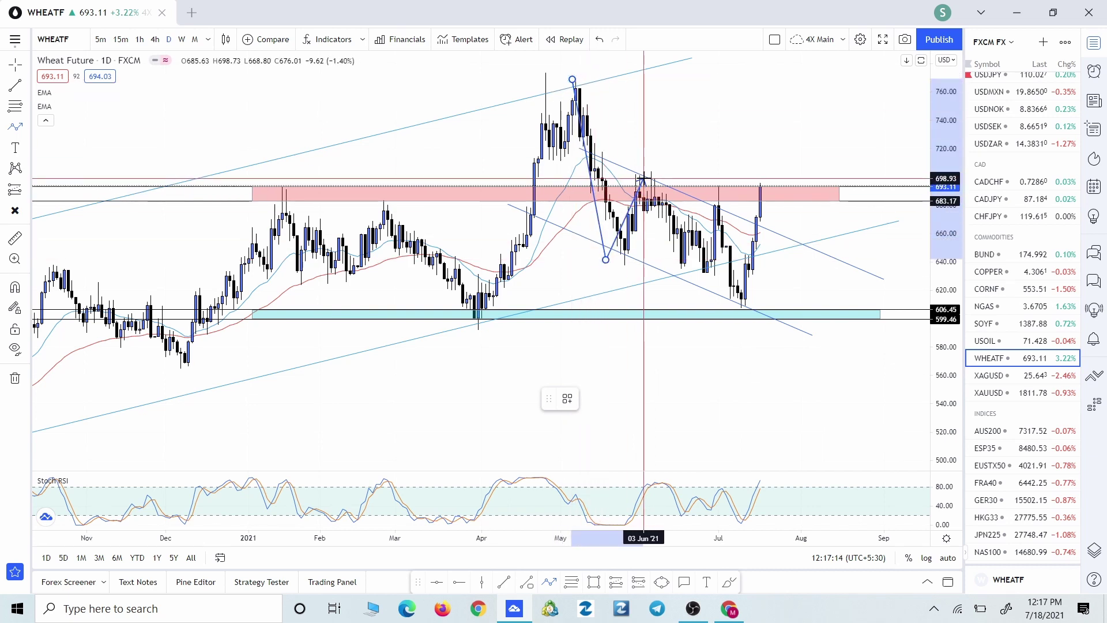
pyautogui.click(699, 279)
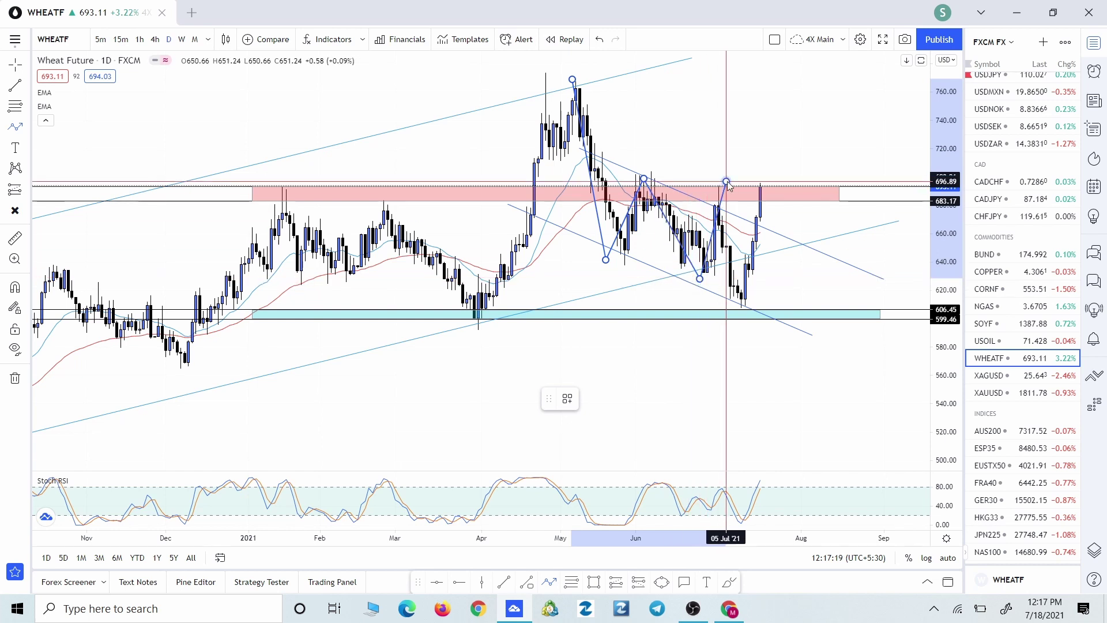
pyautogui.click(726, 182)
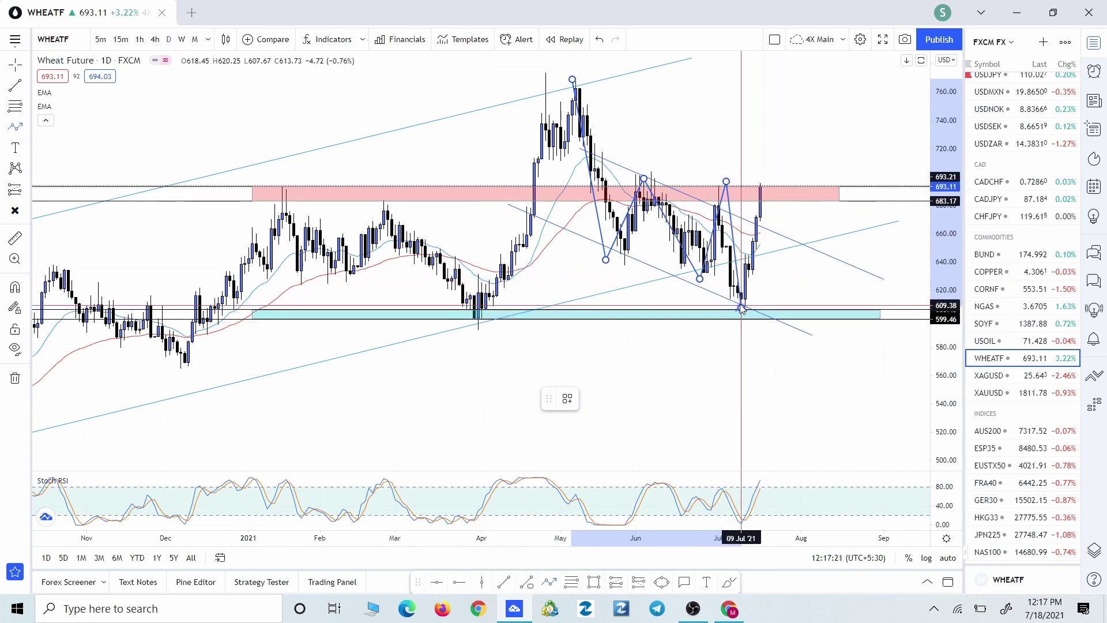
pyautogui.click(741, 307)
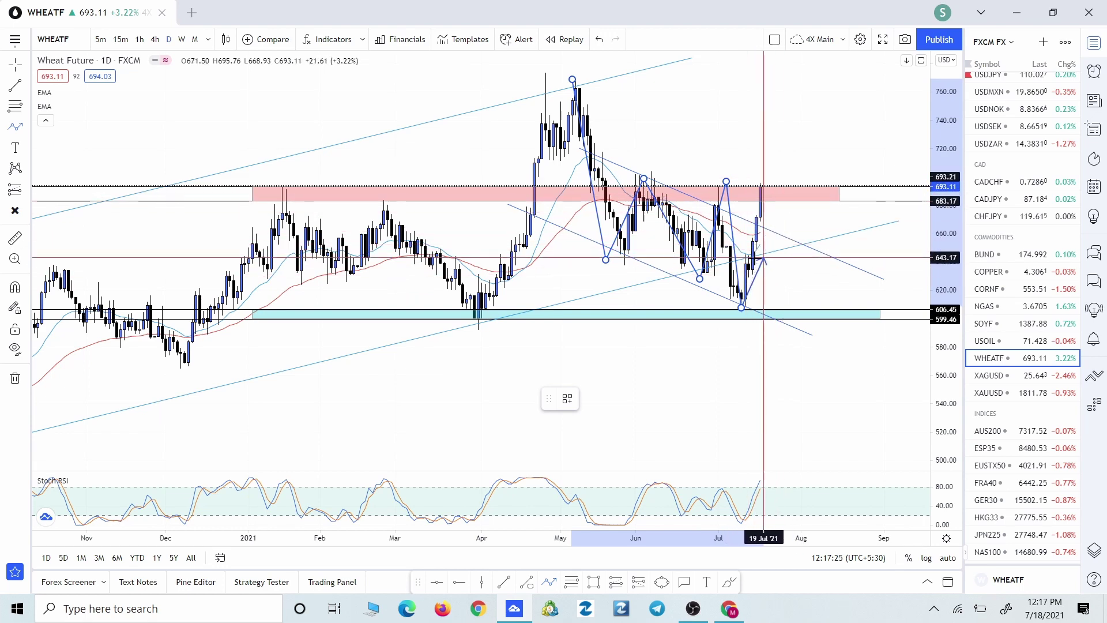
pyautogui.scroll(-2, 749, 237)
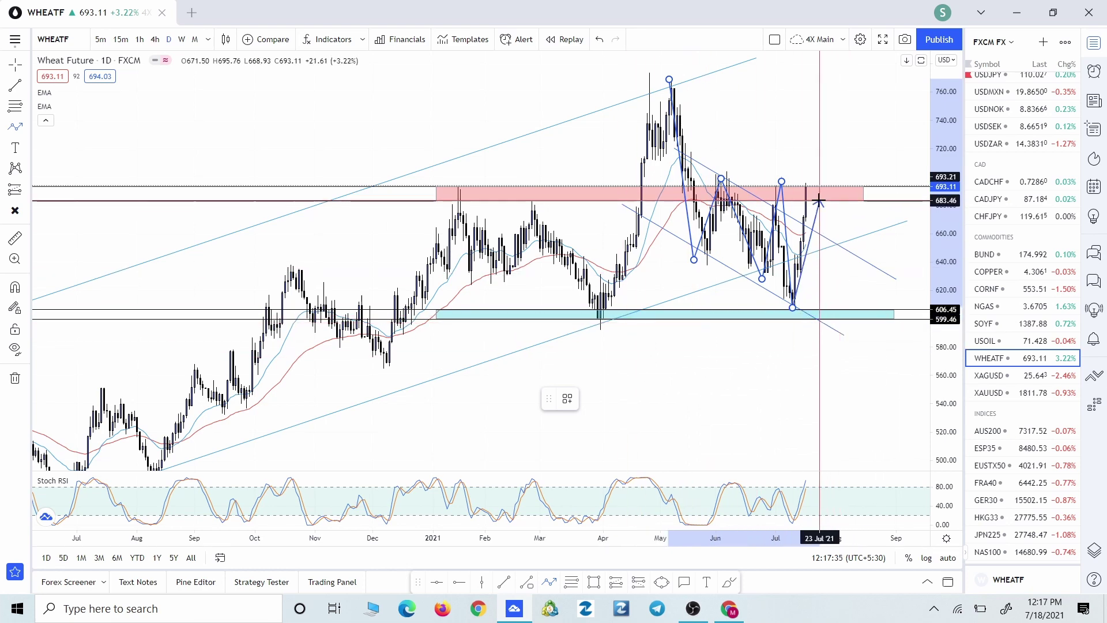
pyautogui.scroll(2, 804, 187)
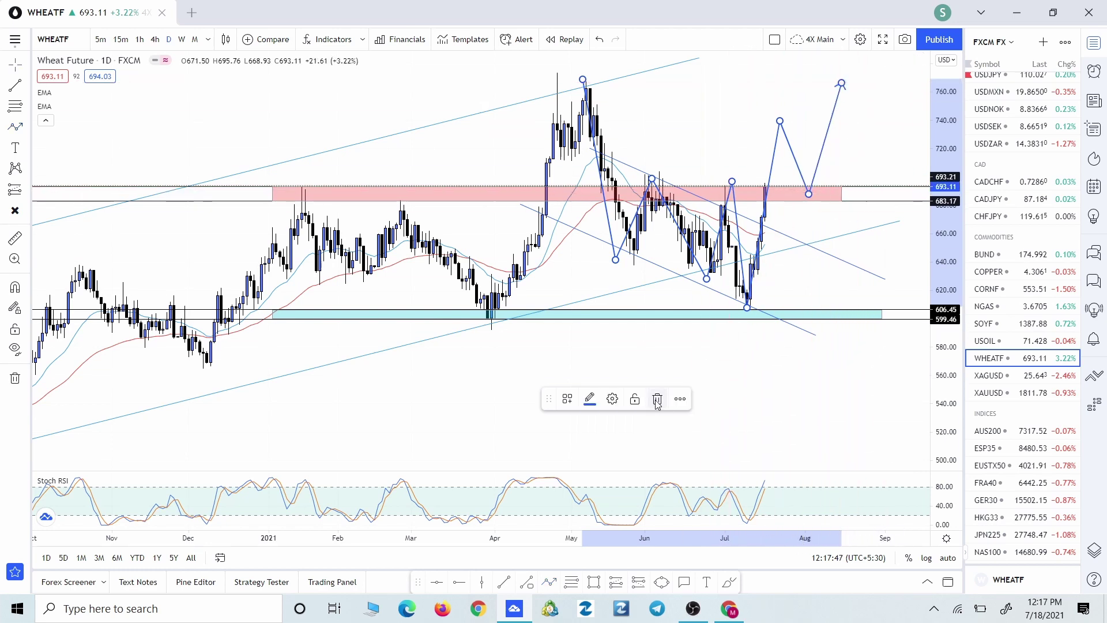
# Open the XAGUSD daily chart.
pyautogui.press('Down')
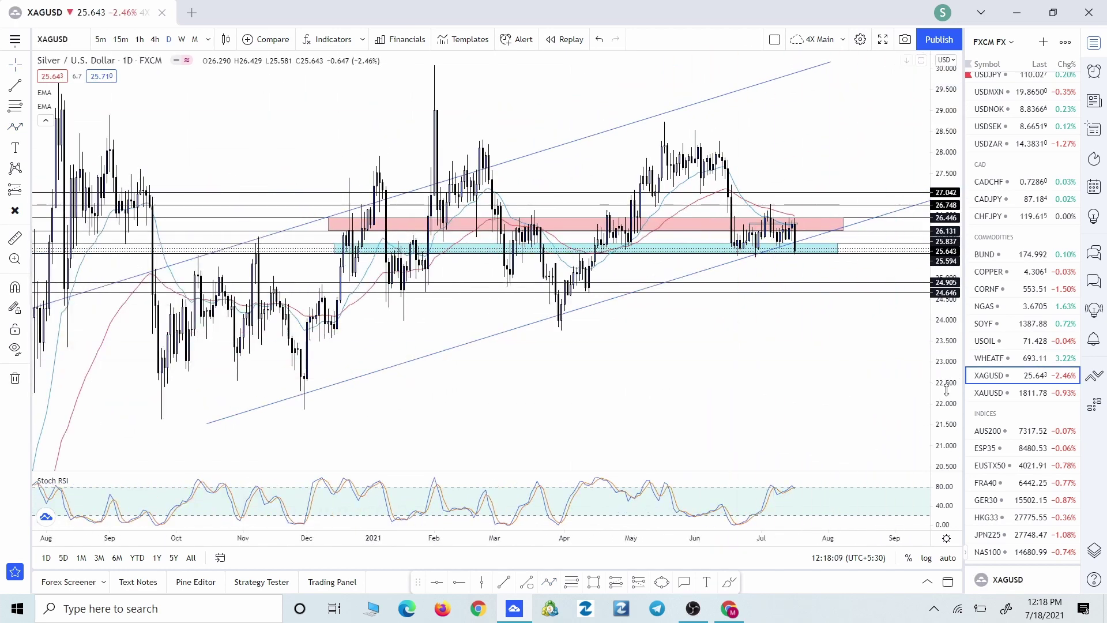
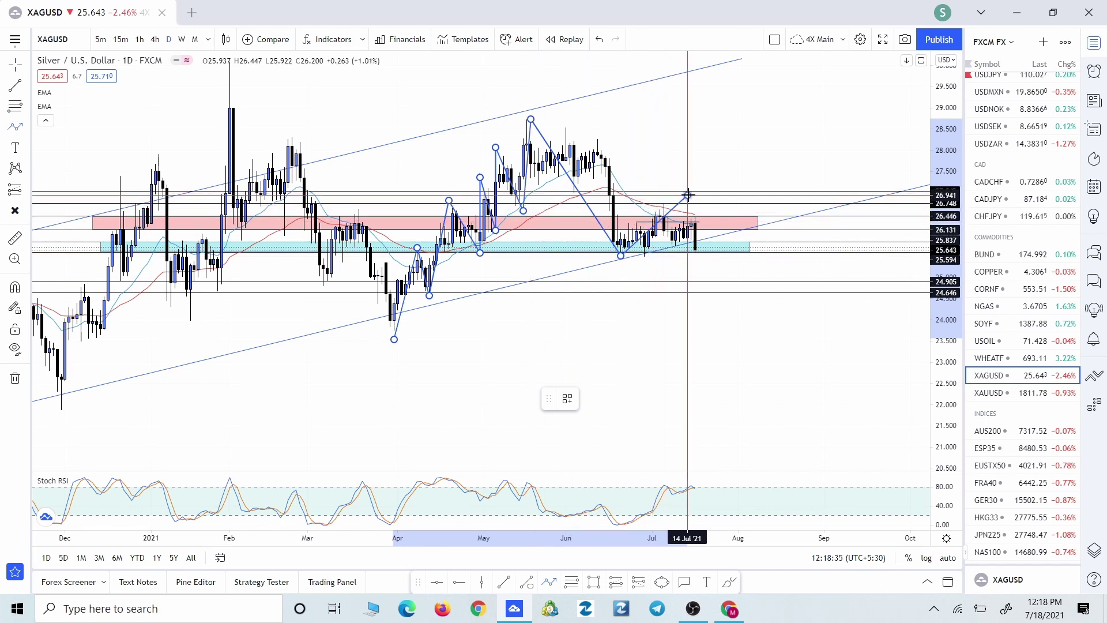
# Extend the silver path to about 26.9 at 14 Jul '21 and project it to about 24.9, 25.8 and 23.9 in mid-September.
pyautogui.click(687, 195)
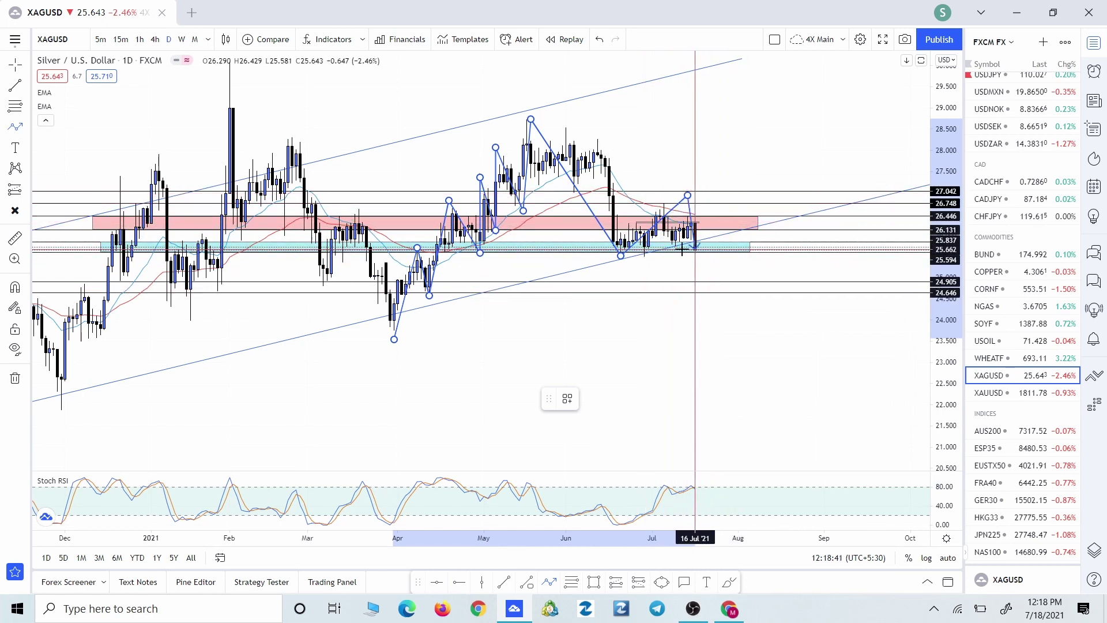
pyautogui.scroll(-3, 716, 253)
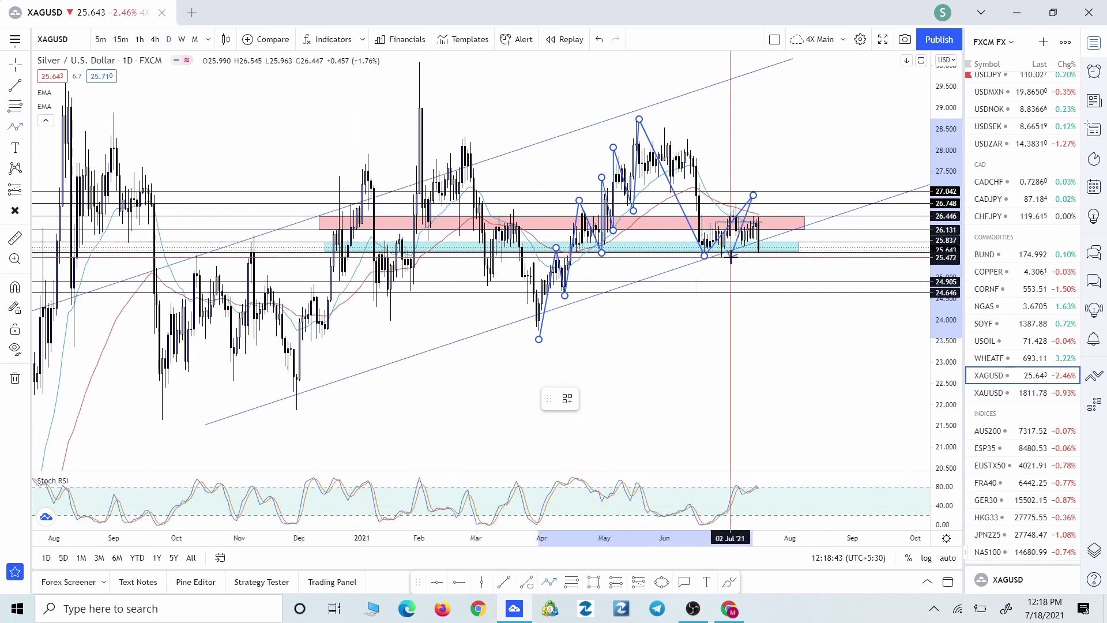
pyautogui.click(790, 282)
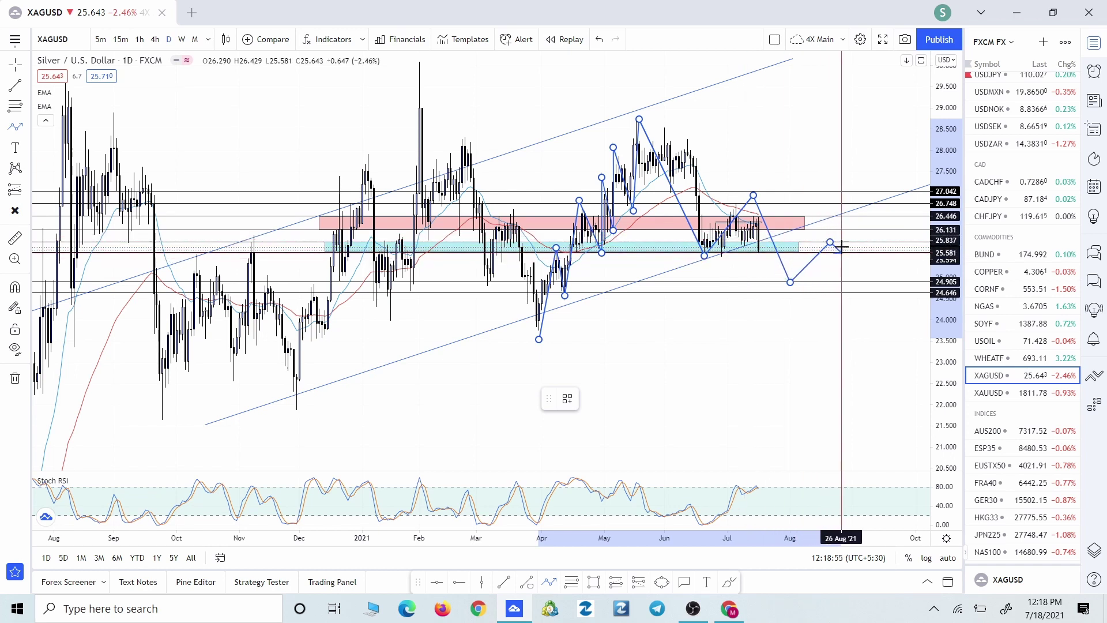
pyautogui.click(881, 326)
# Examine silver's recent candles, the red and blue price zones and the rising channel against the projected path.
pyautogui.scroll(3, 726, 343)
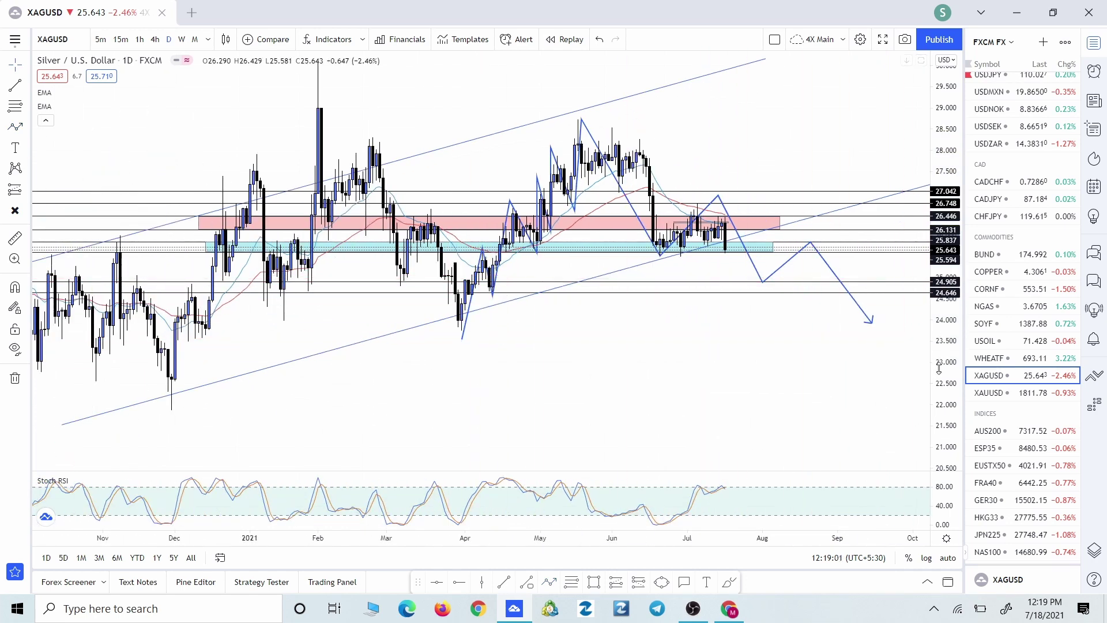
pyautogui.moveTo(940, 368); pyautogui.dragTo(940, 297)
pyautogui.click(408, 239)
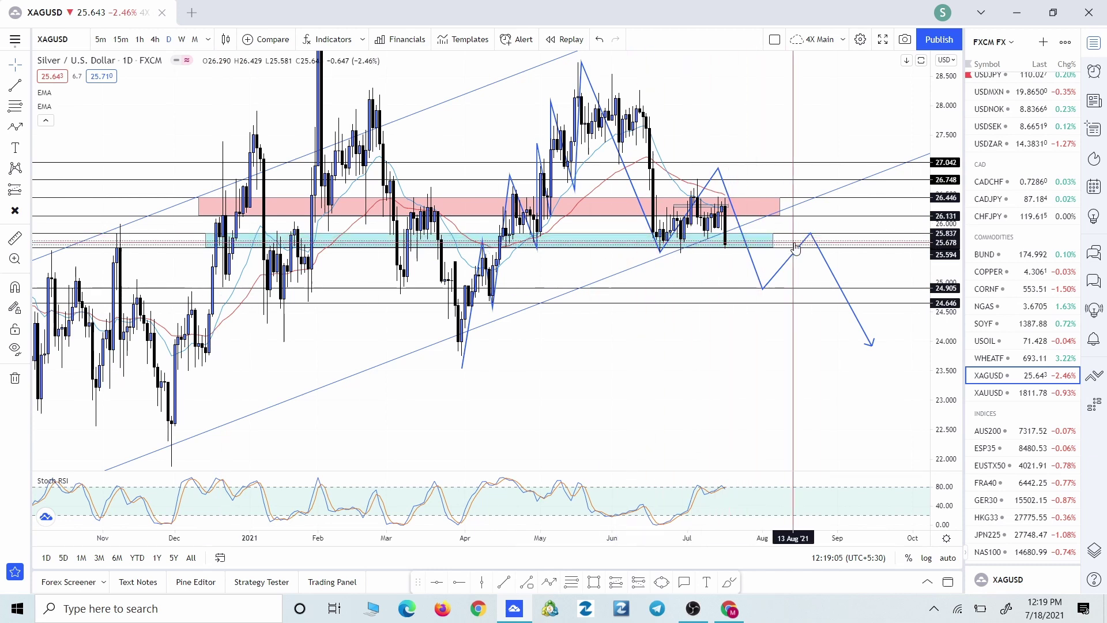
pyautogui.click(650, 238)
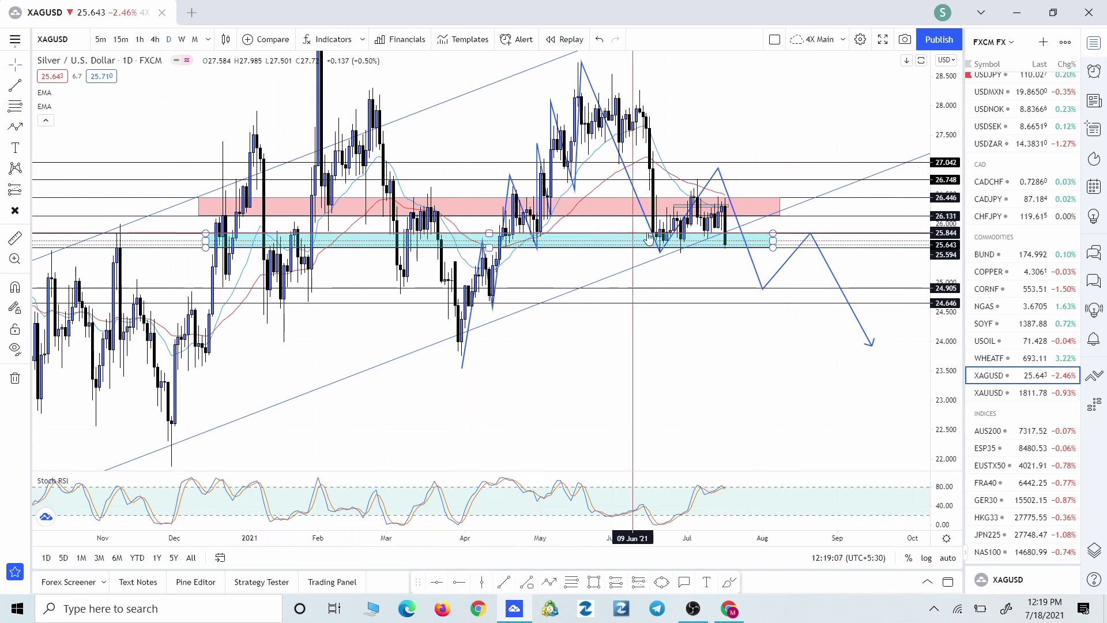
pyautogui.scroll(2, 732, 248)
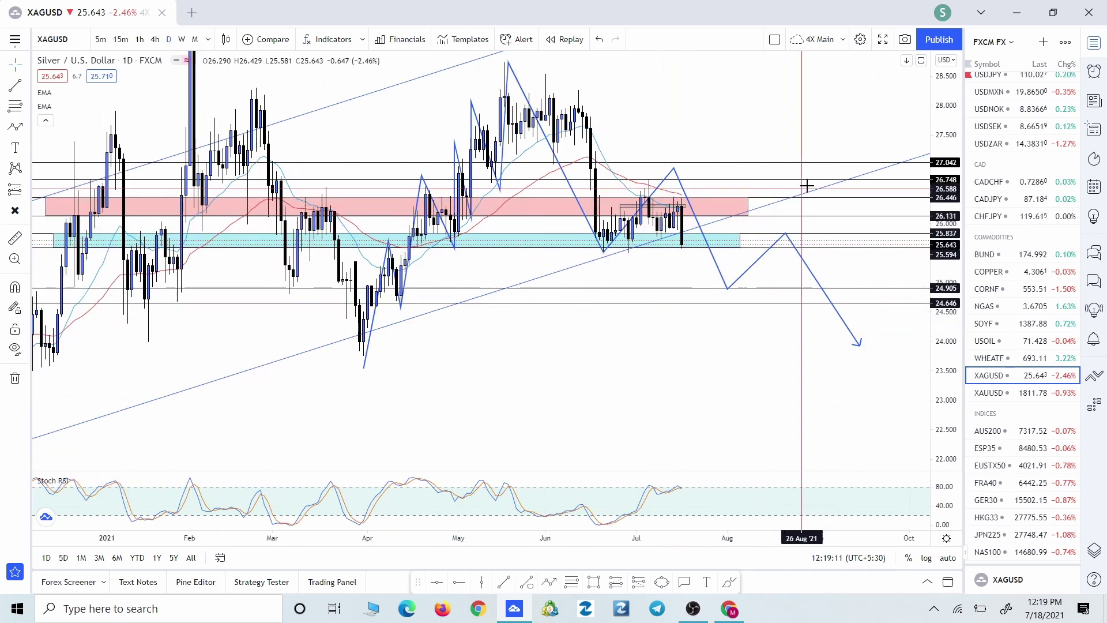
pyautogui.scroll(-2, 649, 280)
pyautogui.scroll(2, 649, 280)
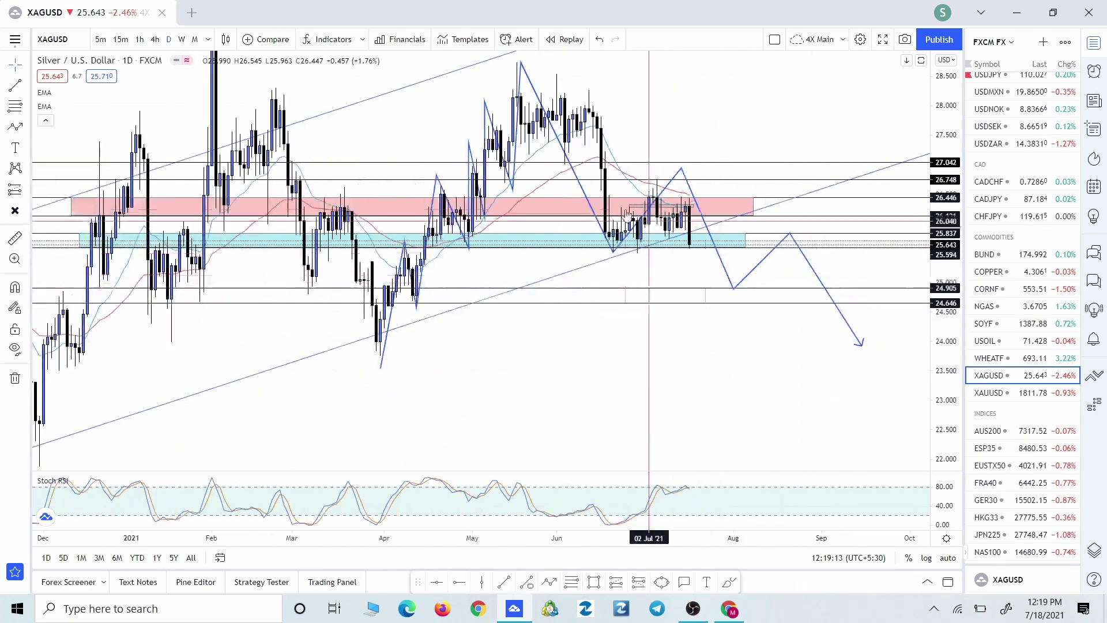
pyautogui.click(677, 234)
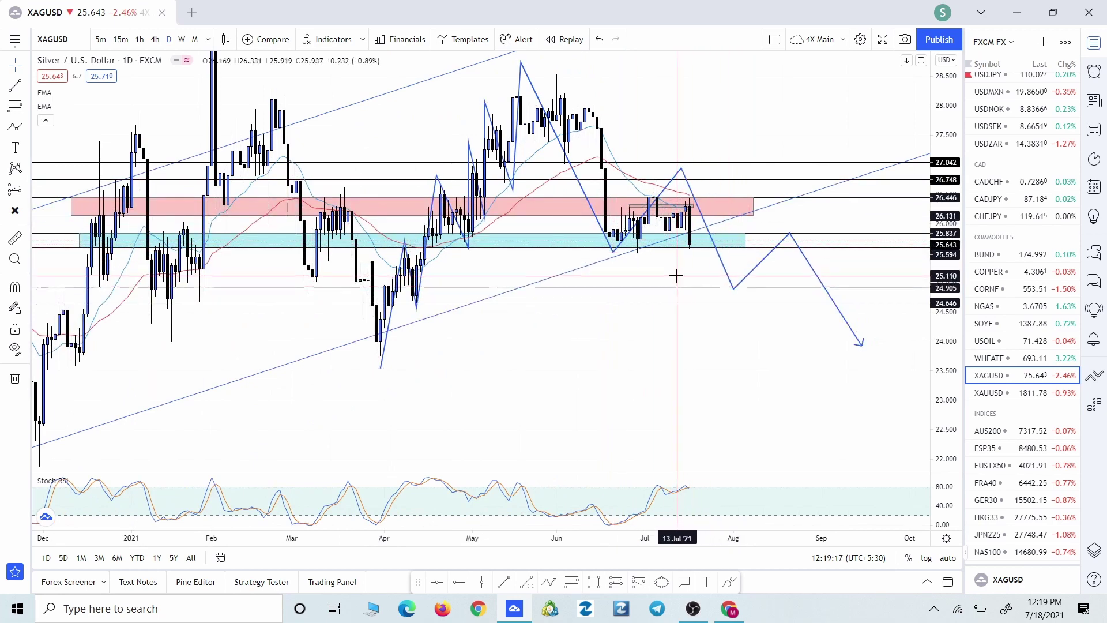
pyautogui.moveTo(677, 277); pyautogui.dragTo(640, 239)
pyautogui.scroll(-2, 639, 239)
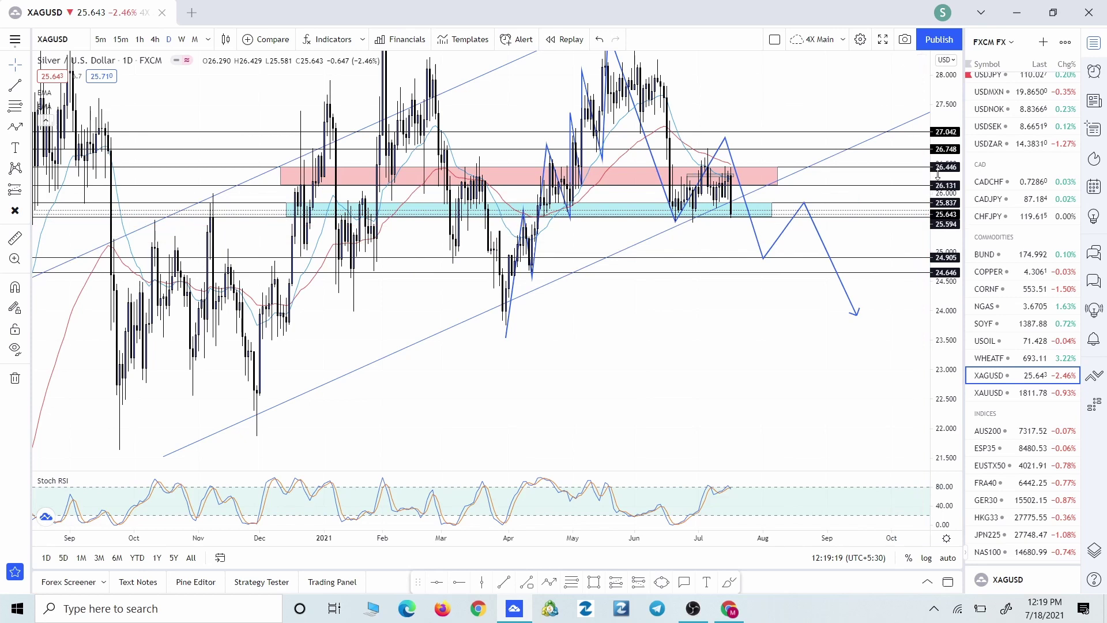
pyautogui.moveTo(937, 175); pyautogui.dragTo(938, 237)
pyautogui.moveTo(877, 368); pyautogui.dragTo(825, 344)
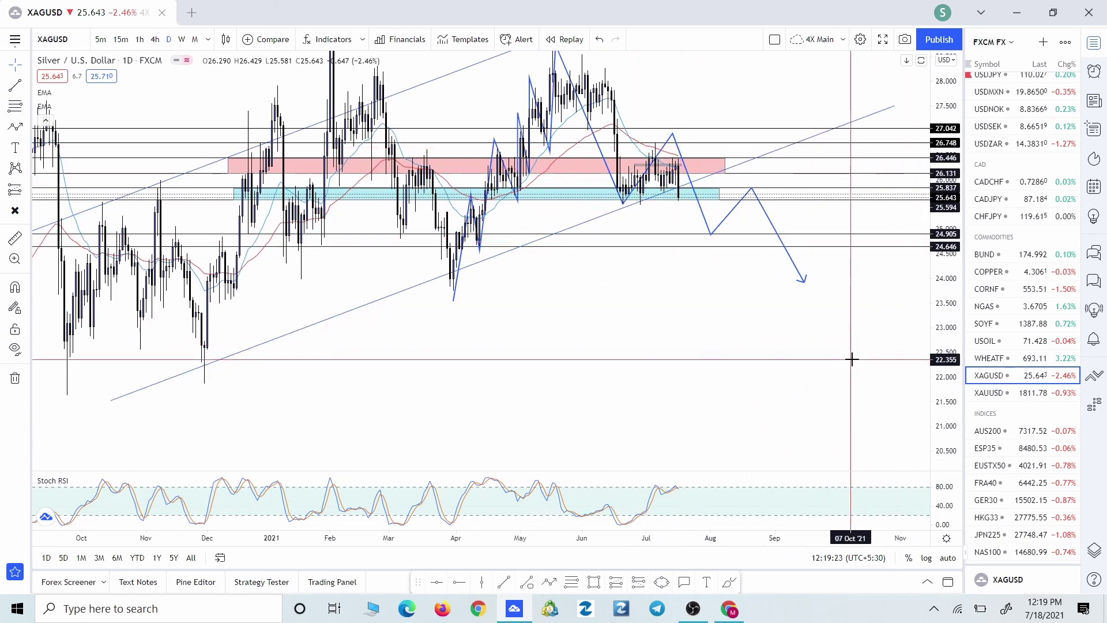
pyautogui.moveTo(853, 359); pyautogui.dragTo(856, 309)
# Open the XAUUSD daily chart and frame its candles from October 2020 to the latest price.
pyautogui.click(1019, 394)
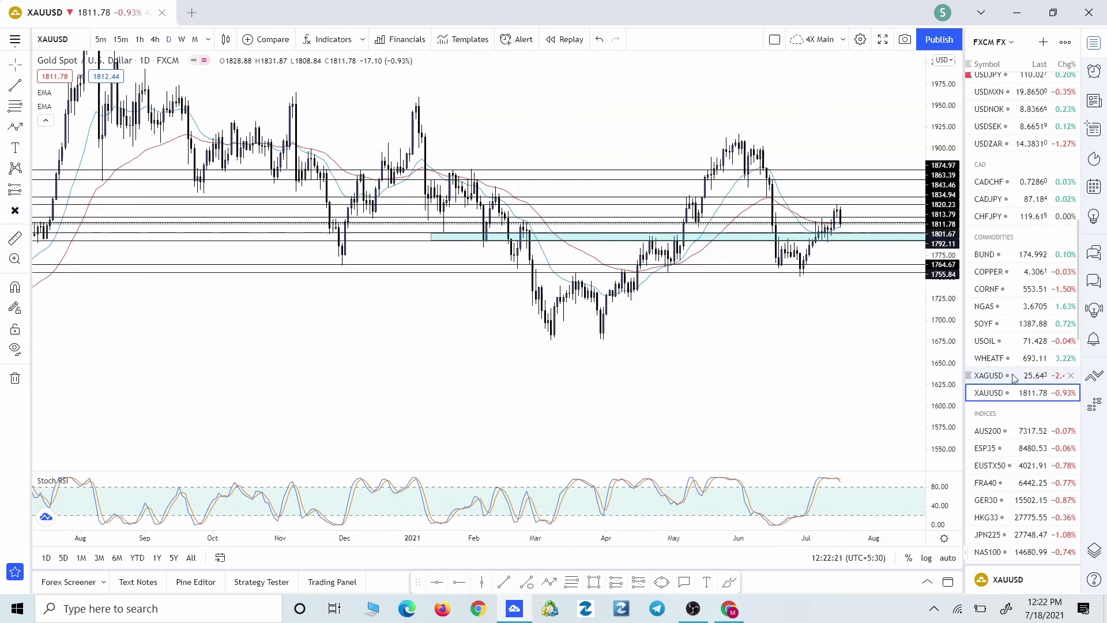
pyautogui.scroll(3, 796, 365)
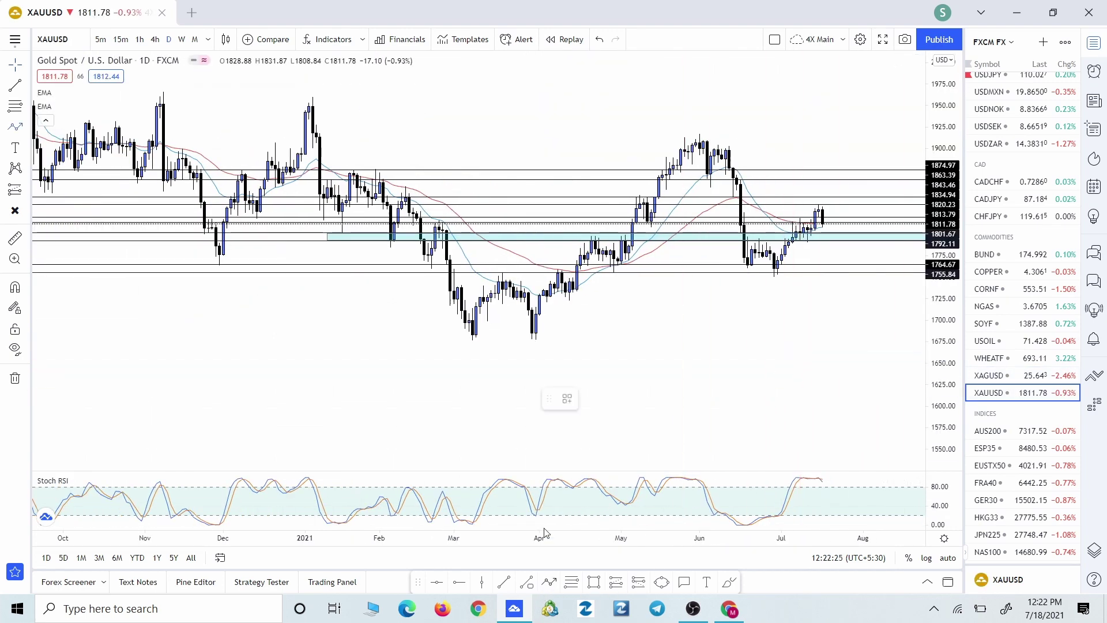
# Trace gold's rising swings with a path from the 30 Mar '21 low near 1674 to the early June high near 1919.
pyautogui.click(531, 342)
pyautogui.click(554, 264)
pyautogui.click(572, 312)
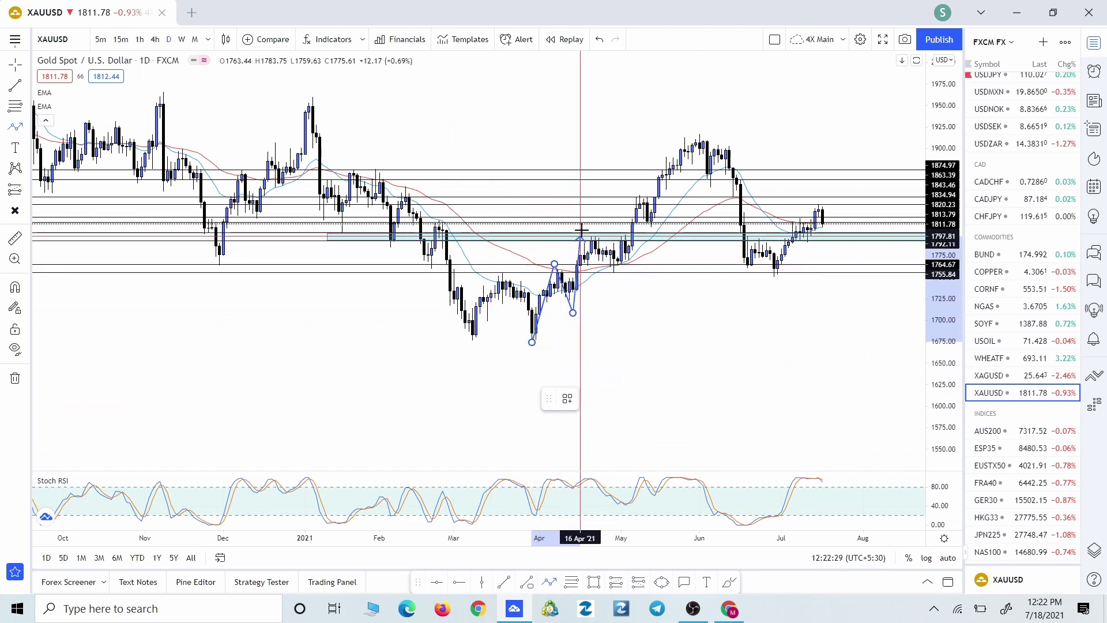
pyautogui.click(580, 226)
pyautogui.click(628, 290)
pyautogui.click(636, 173)
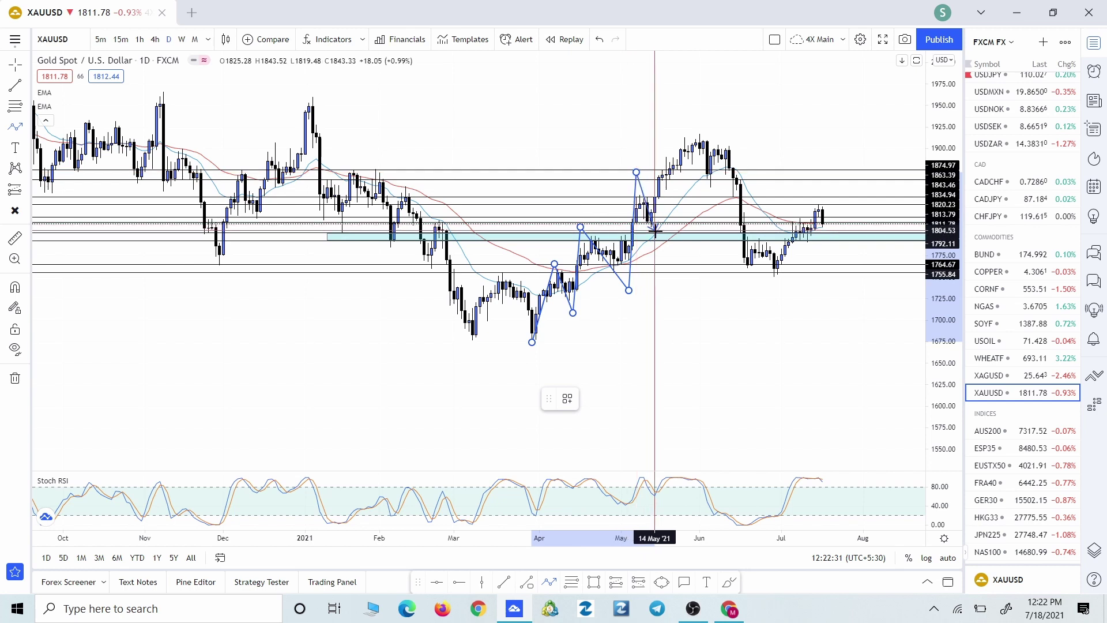
pyautogui.click(654, 231)
pyautogui.click(703, 132)
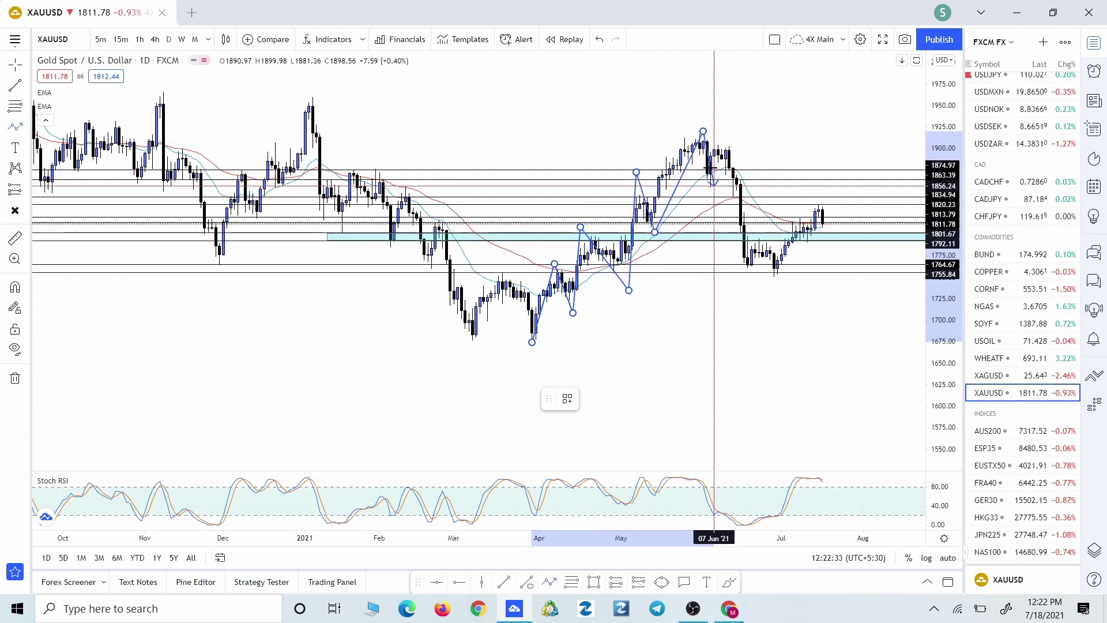
# Extend the gold path to the late June low near 1742, up to about 1839 and down to about 1725, and delete it.
pyautogui.click(775, 283)
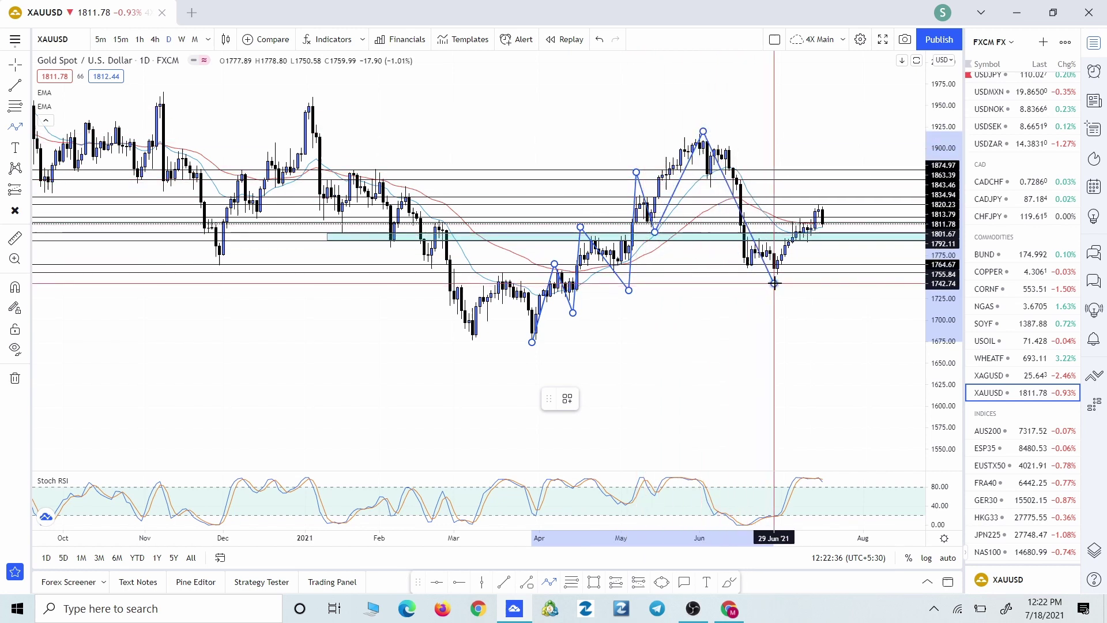
pyautogui.click(807, 201)
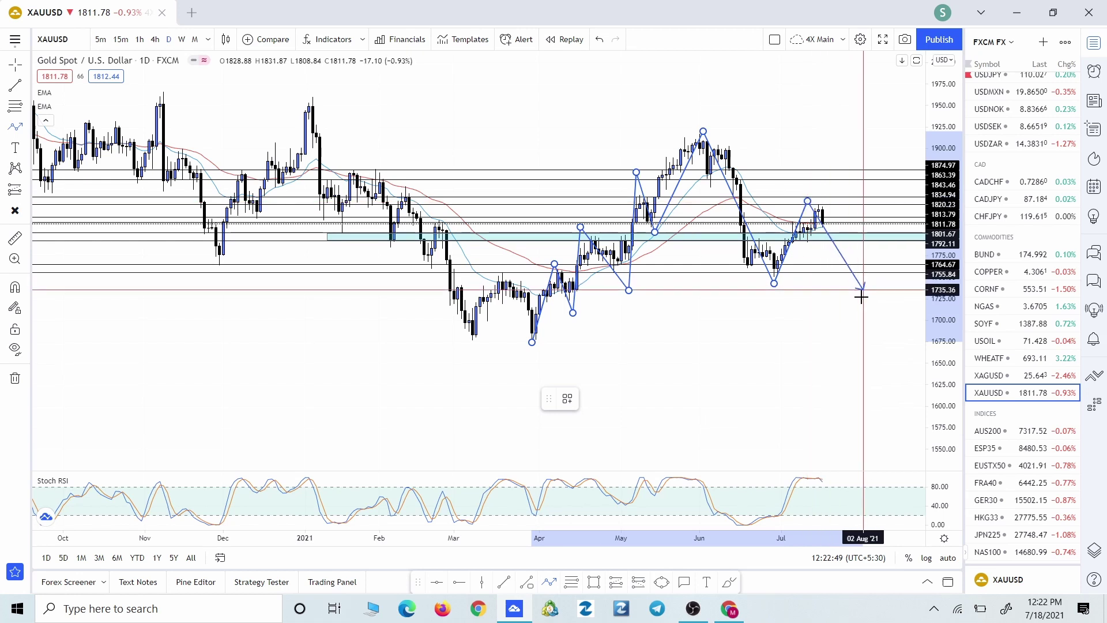
pyautogui.doubleClick(863, 299)
pyautogui.click(657, 398)
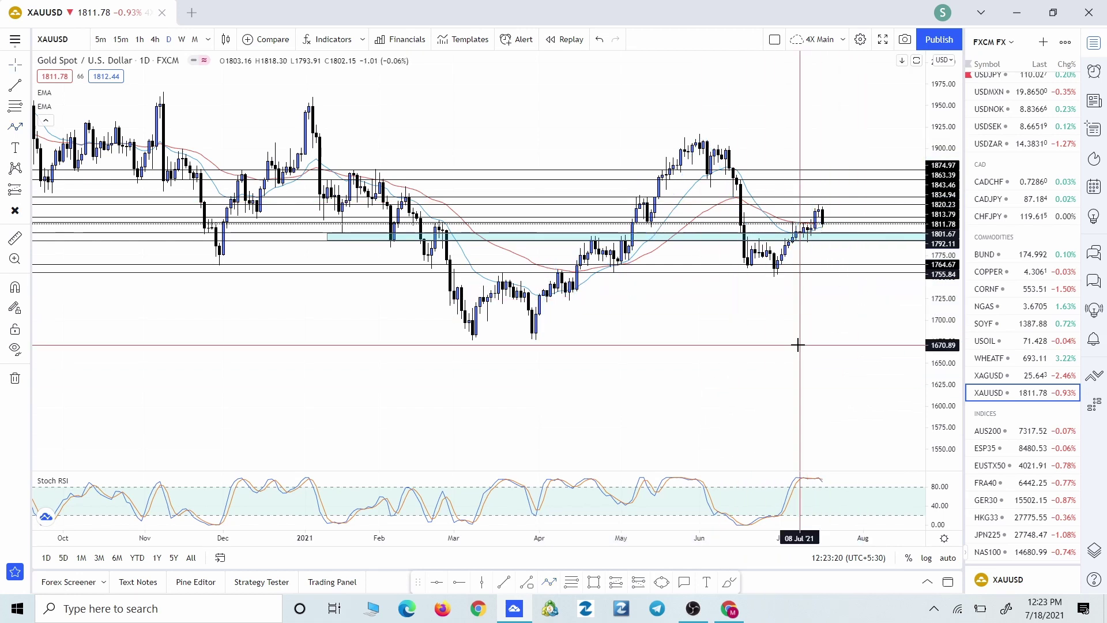